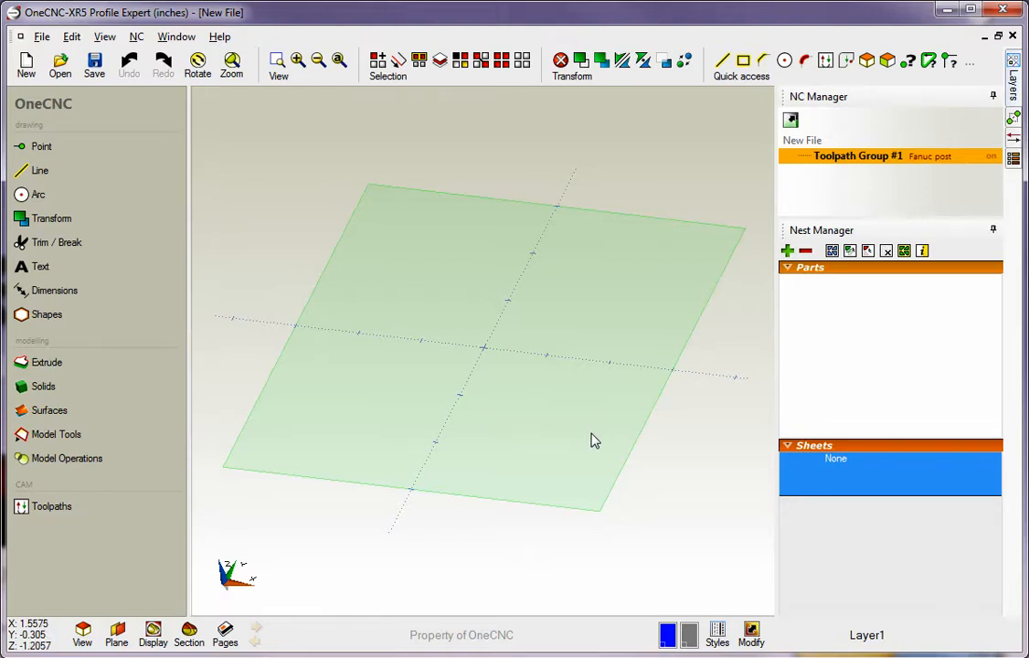
# - Draw a rectangle below and to the right of the origin in top view, with its lower-right corner at about X 3.25, Y -2.5
pyautogui.press('t')
pyautogui.moveTo(515, 383); pyautogui.dragTo(490, 324, button='middle')
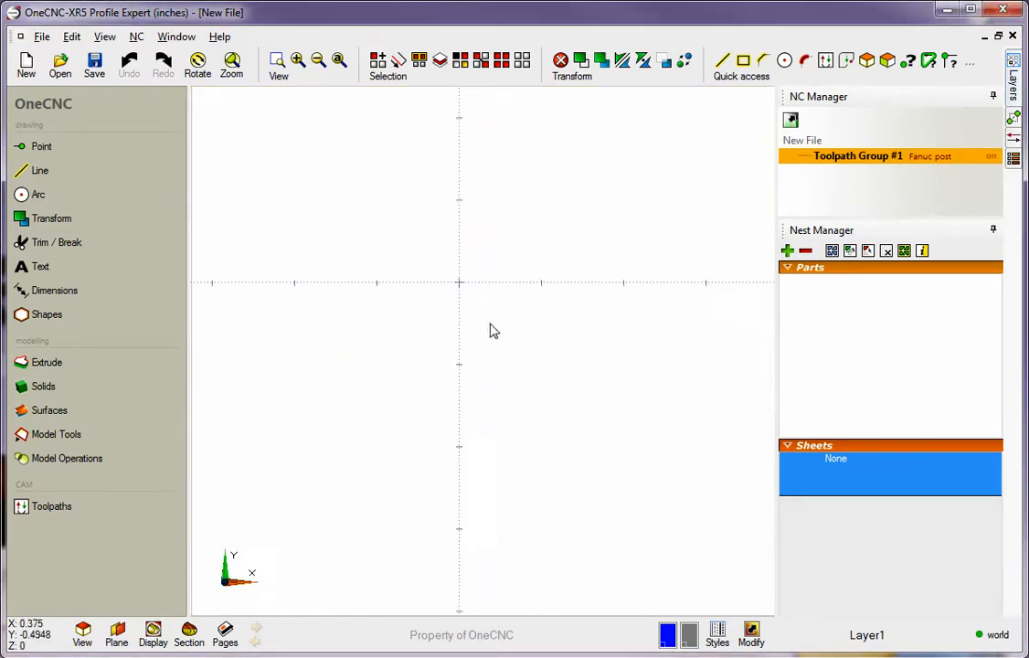
pyautogui.click(73, 173)
pyautogui.click(62, 171)
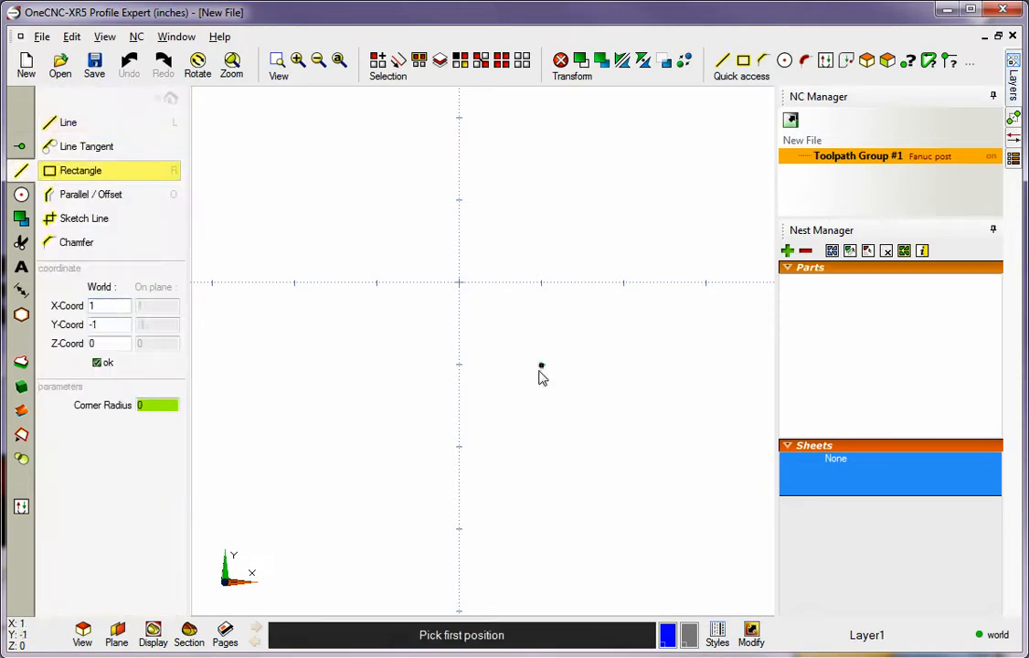
pyautogui.click(490, 313)
pyautogui.click(723, 491)
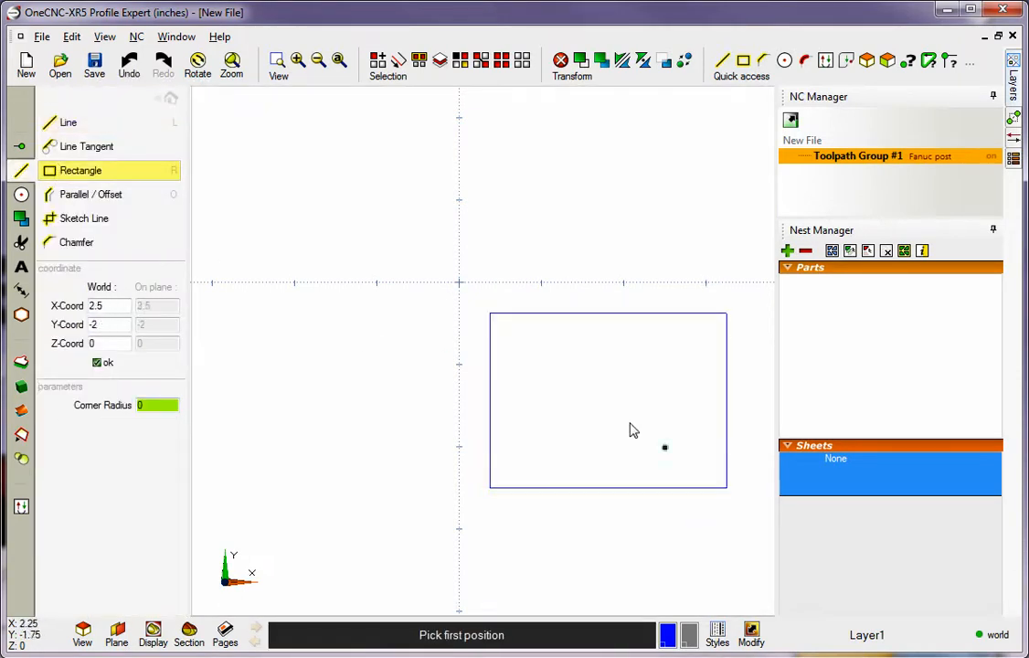
# - Draw a circle of diameter 1 below the rectangle, centred at about X 0.875, Y -3.5625
pyautogui.moveTo(563, 379); pyautogui.dragTo(448, 293, button='middle')
pyautogui.scroll(2, 447, 293)
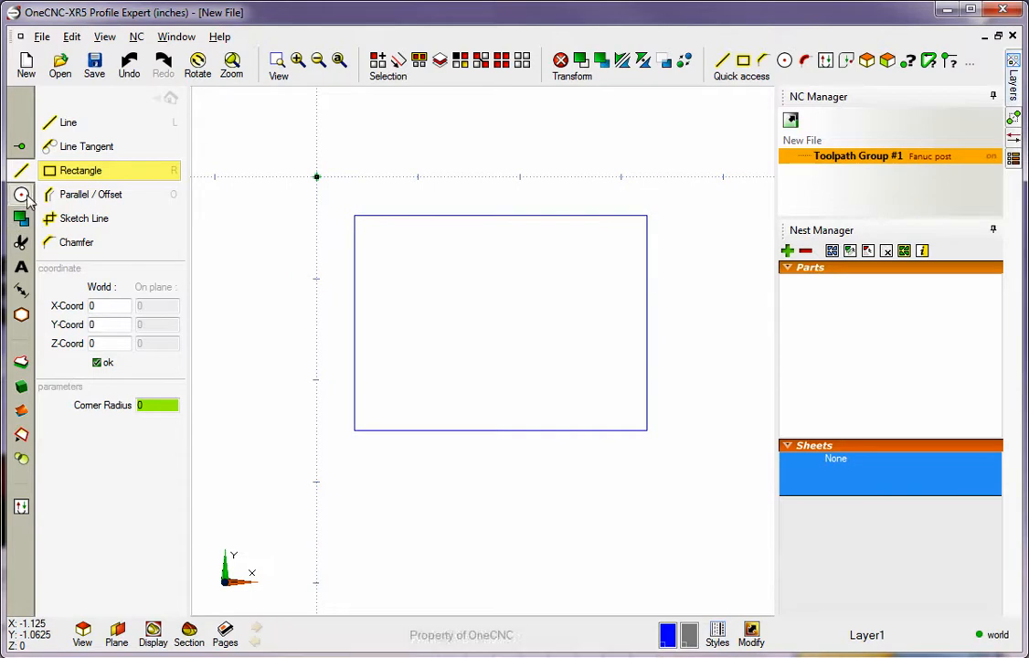
pyautogui.click(21, 193)
pyautogui.click(407, 543)
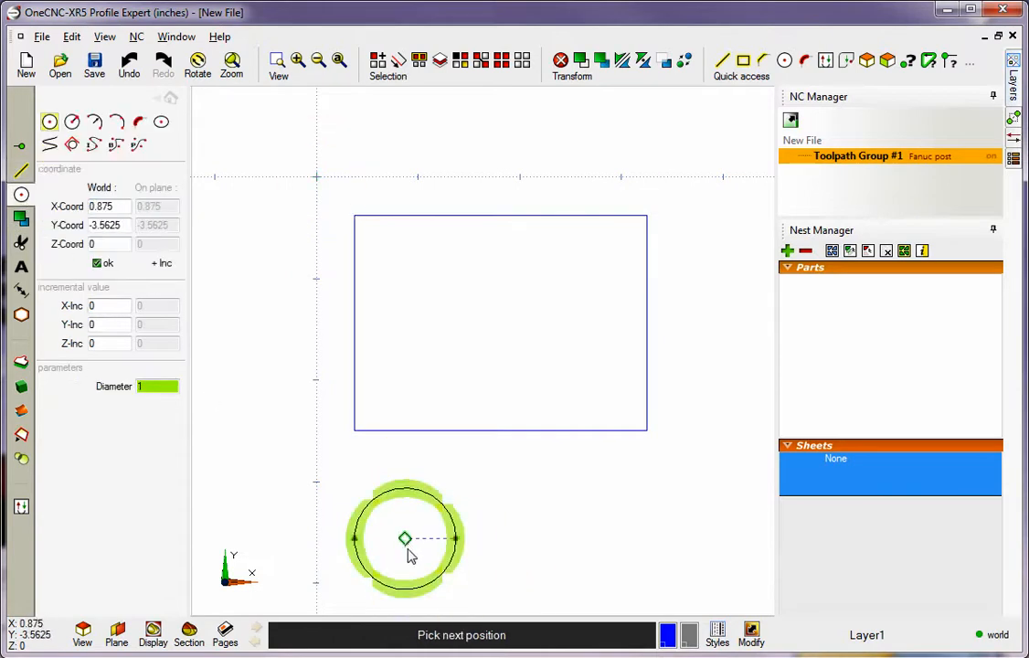
# - Draw a hexagon beside the circle, below the rectangle's lower-right corner
pyautogui.click(21, 315)
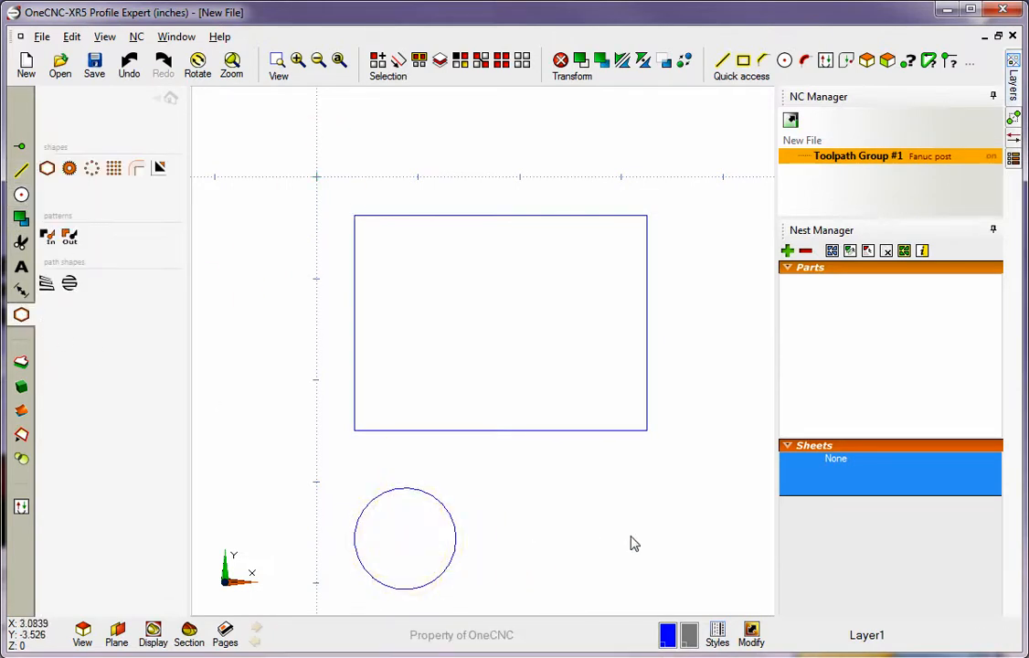
pyautogui.click(48, 168)
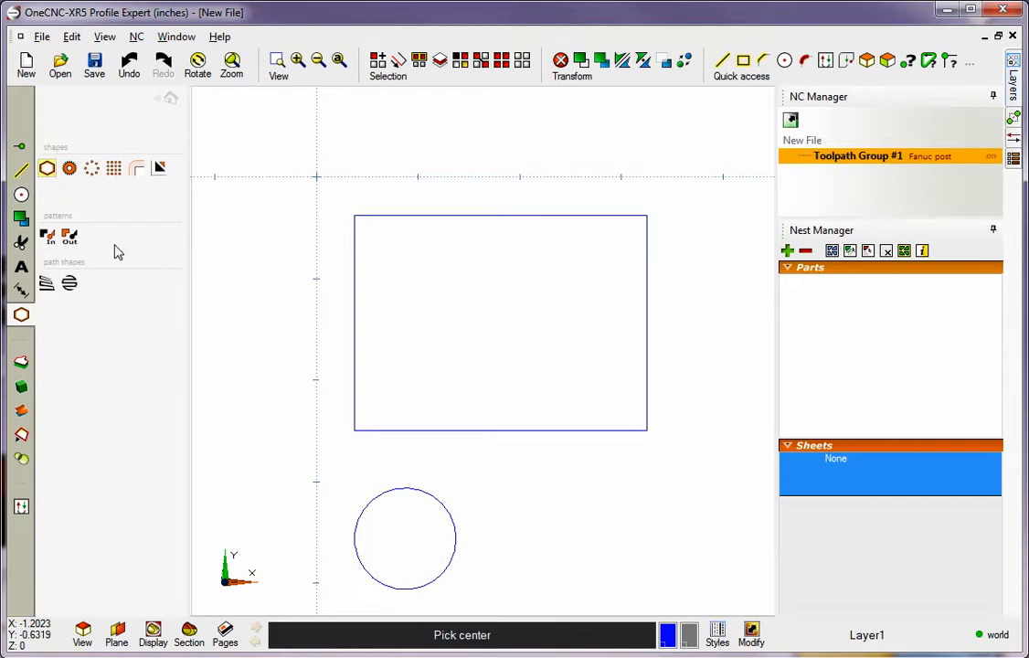
pyautogui.click(639, 564)
pyautogui.click(719, 560)
pyautogui.press('Escape')
pyautogui.moveTo(638, 469); pyautogui.dragTo(639, 409, button='middle')
pyautogui.scroll(-1, 638, 410)
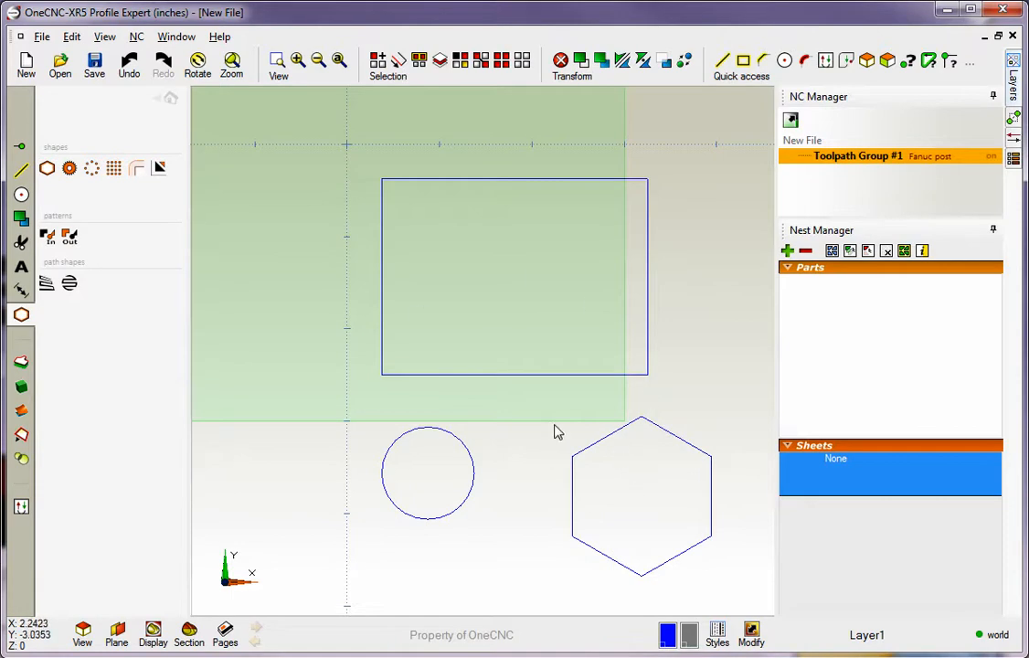
pyautogui.click(172, 100)
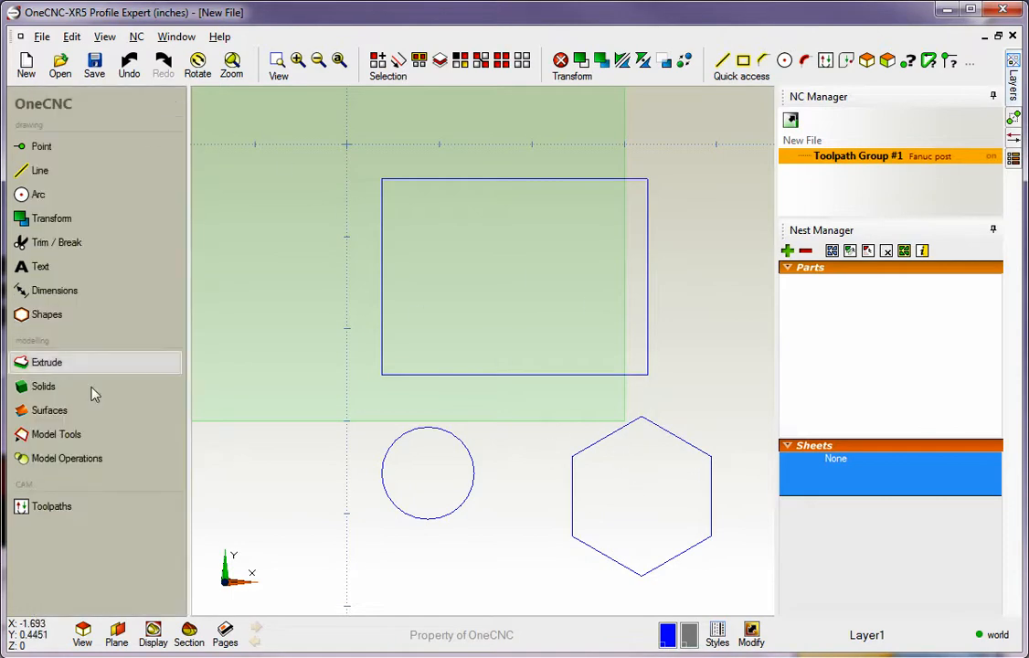
pyautogui.click(53, 507)
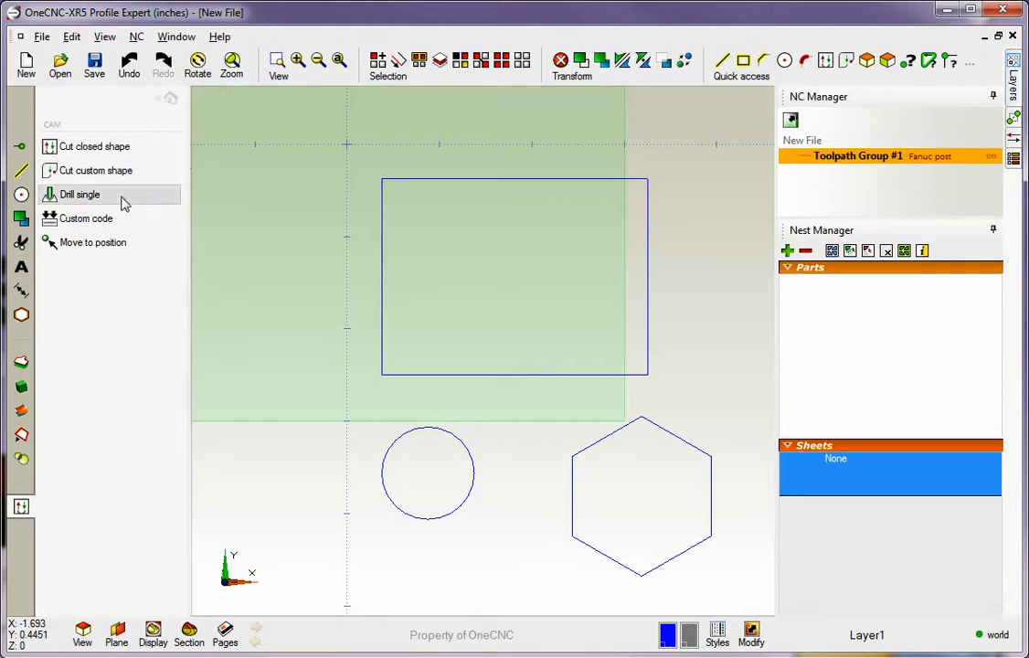
pyautogui.click(171, 99)
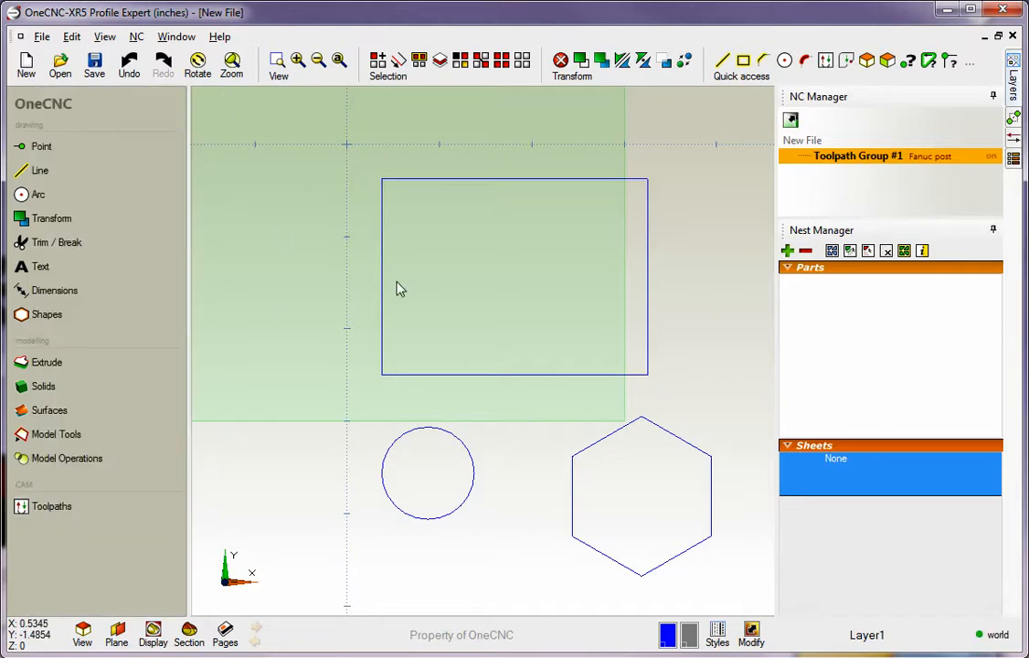
pyautogui.scroll(-5, 443, 297)
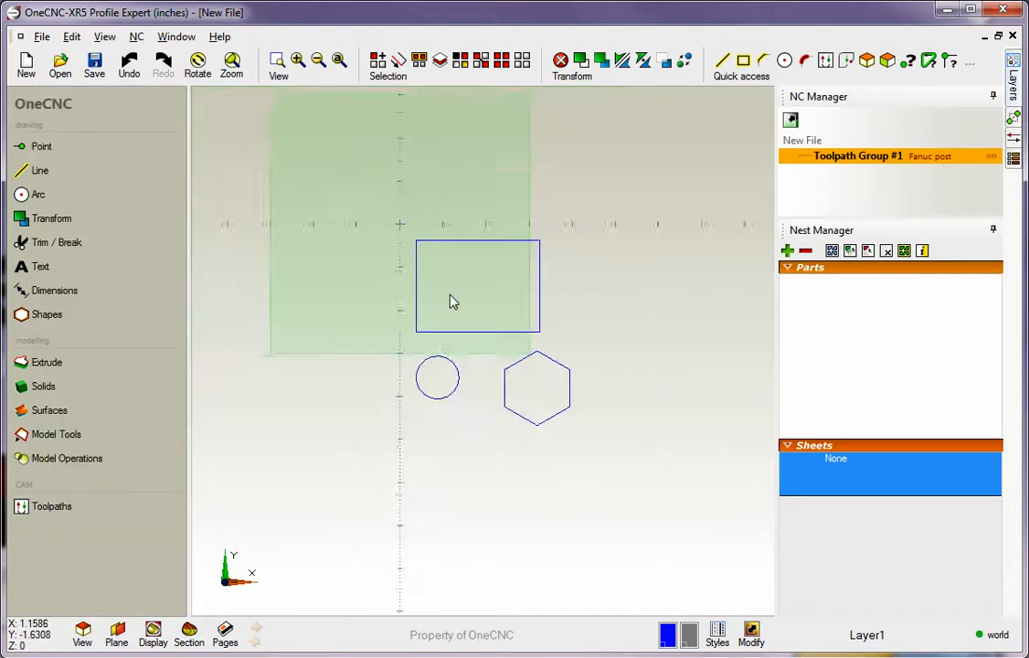
pyautogui.moveTo(475, 292)
pyautogui.mouseDown(button='middle')
pyautogui.moveTo(496, 305)
pyautogui.moveTo(391, 499)
pyautogui.mouseUp(button='middle')
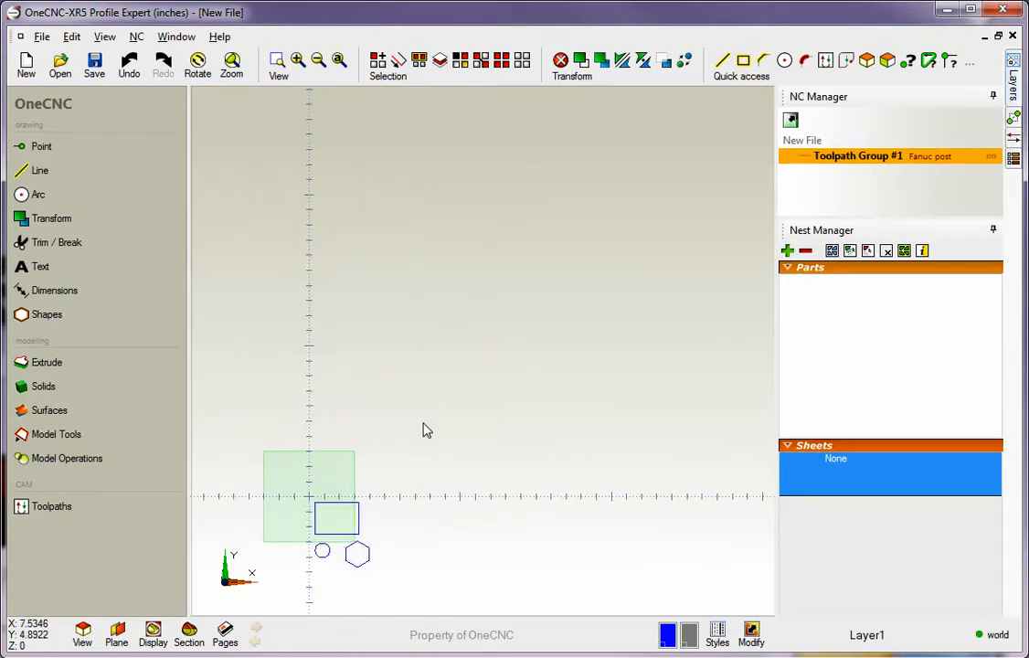
pyautogui.moveTo(402, 399); pyautogui.dragTo(505, 238, button='middle')
pyautogui.scroll(5, 498, 281)
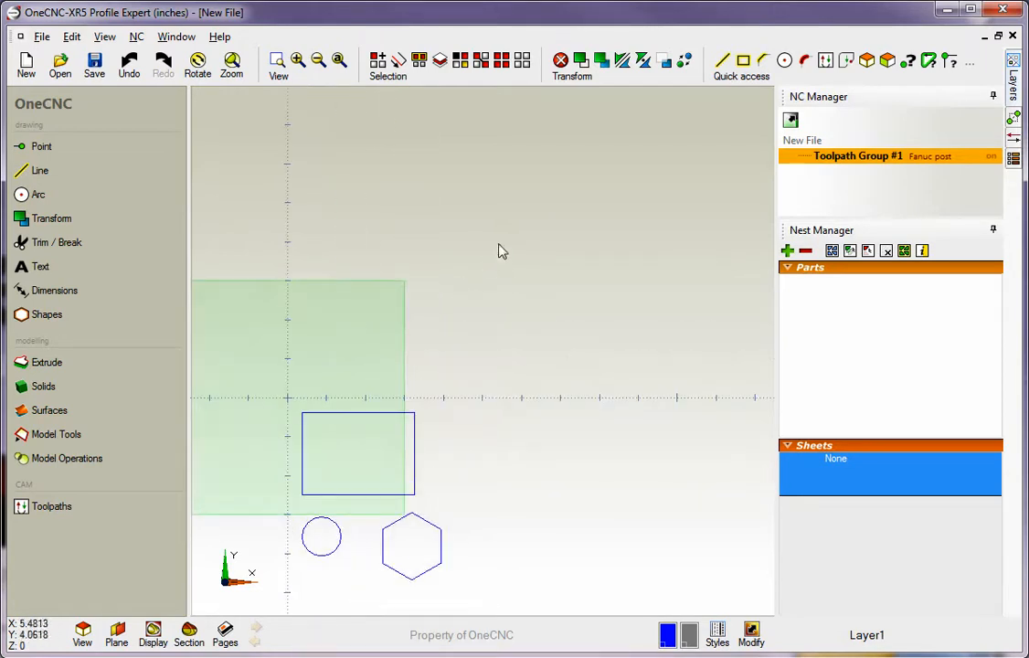
pyautogui.moveTo(434, 363); pyautogui.dragTo(537, 248, button='middle')
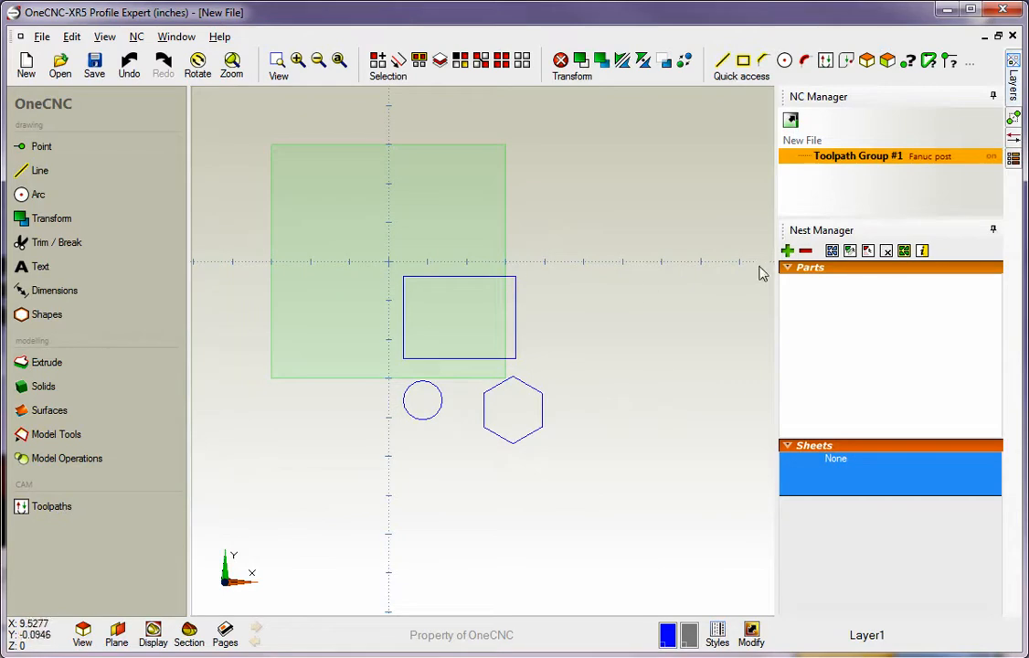
# - Add the rectangle as a nesting part with a quantity of 400 and 90-degree incremental nest angles
pyautogui.click(788, 251)
pyautogui.click(514, 315)
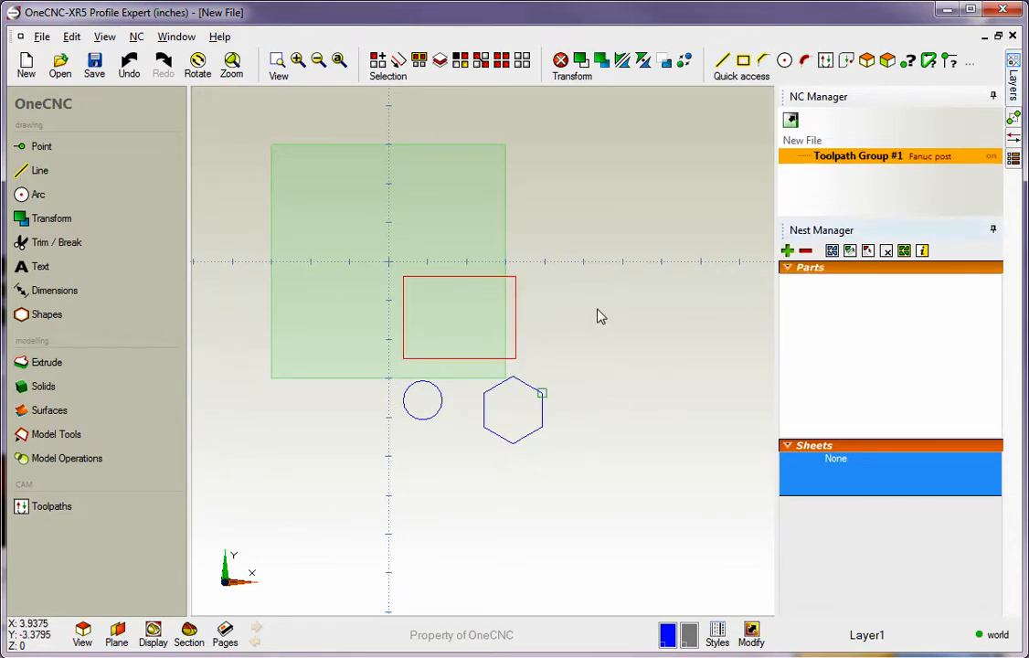
pyautogui.rightClick(595, 310)
pyautogui.moveTo(370, 91); pyautogui.dragTo(411, 95)
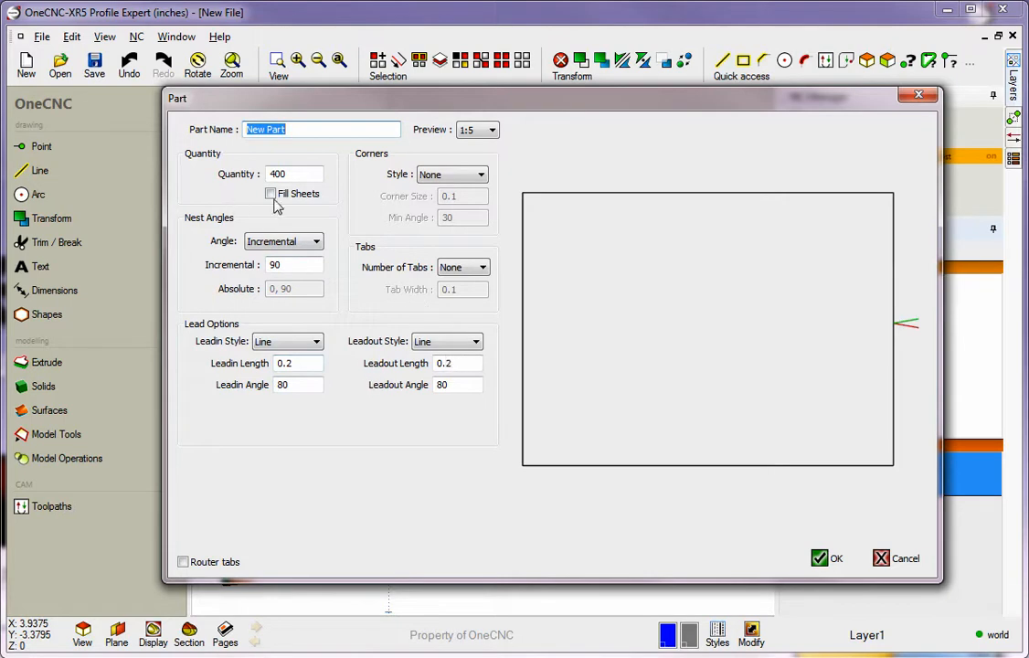
pyautogui.click(819, 559)
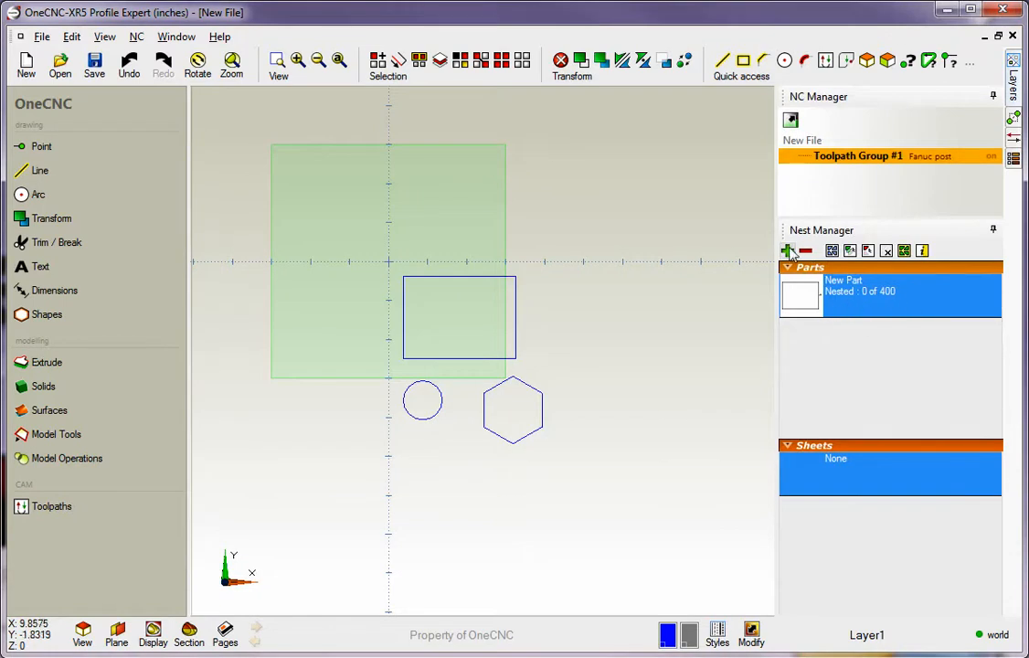
# - Add the hexagon and the circle as separate nesting parts, each with a quantity of 400
pyautogui.click(547, 425)
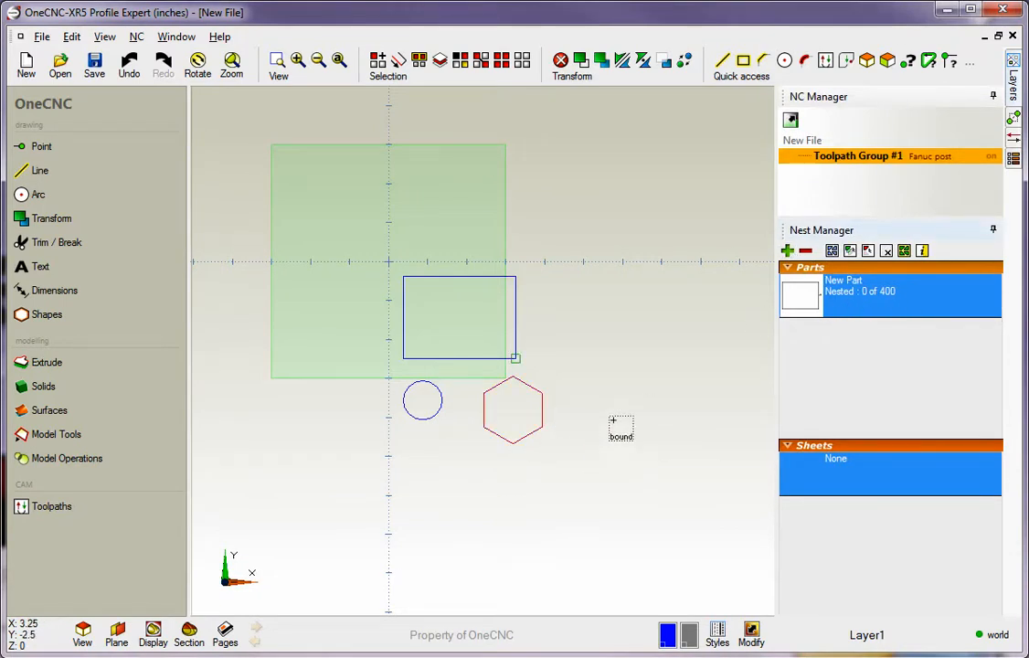
pyautogui.rightClick(612, 420)
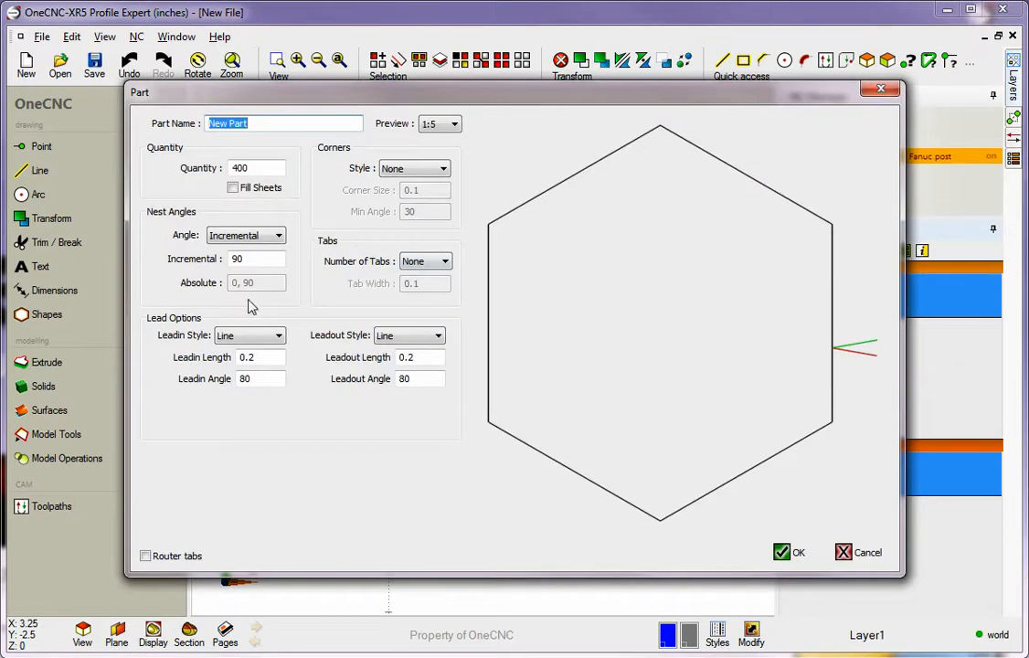
pyautogui.click(787, 552)
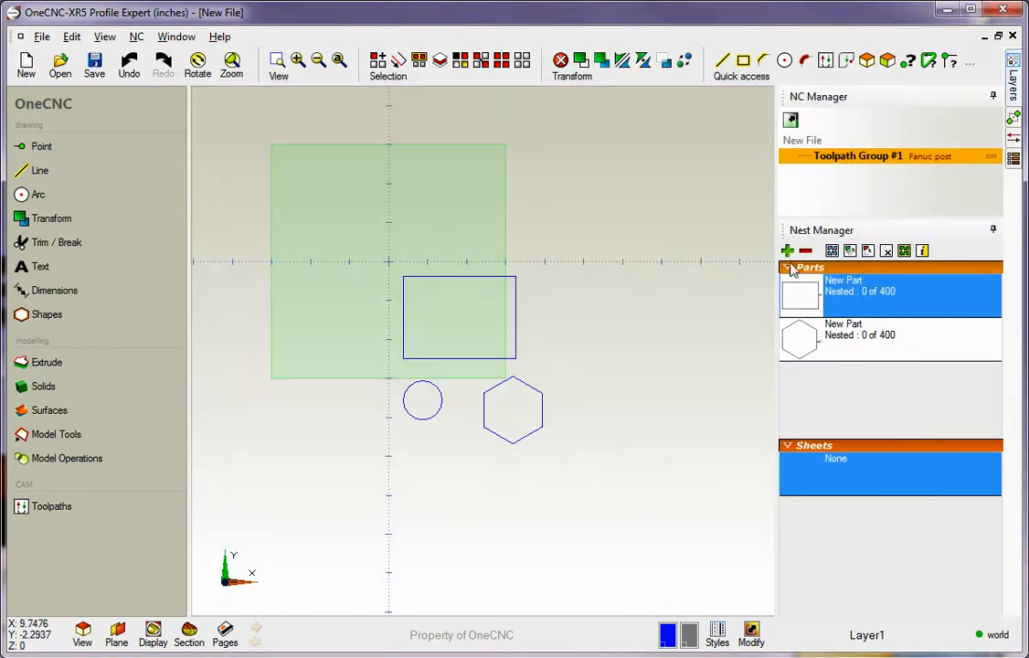
pyautogui.click(444, 422)
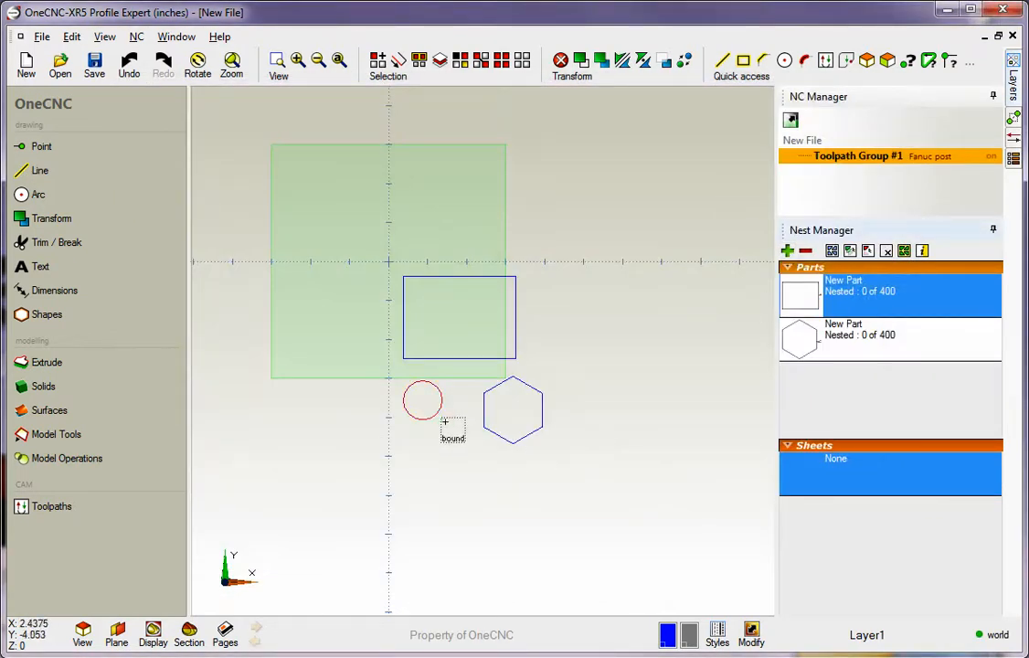
pyautogui.rightClick(464, 467)
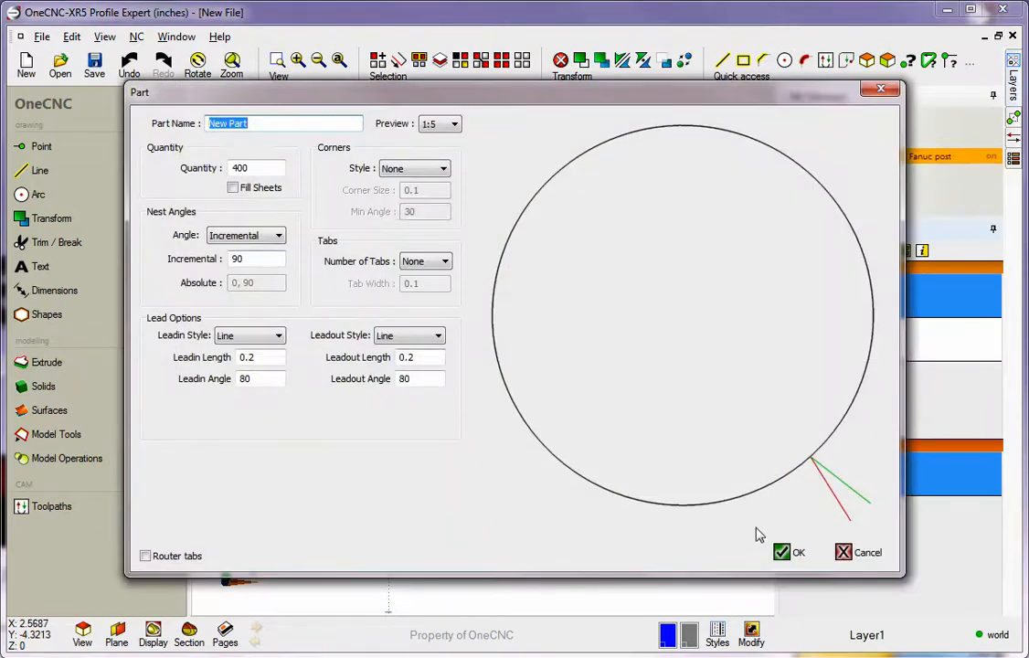
pyautogui.click(787, 552)
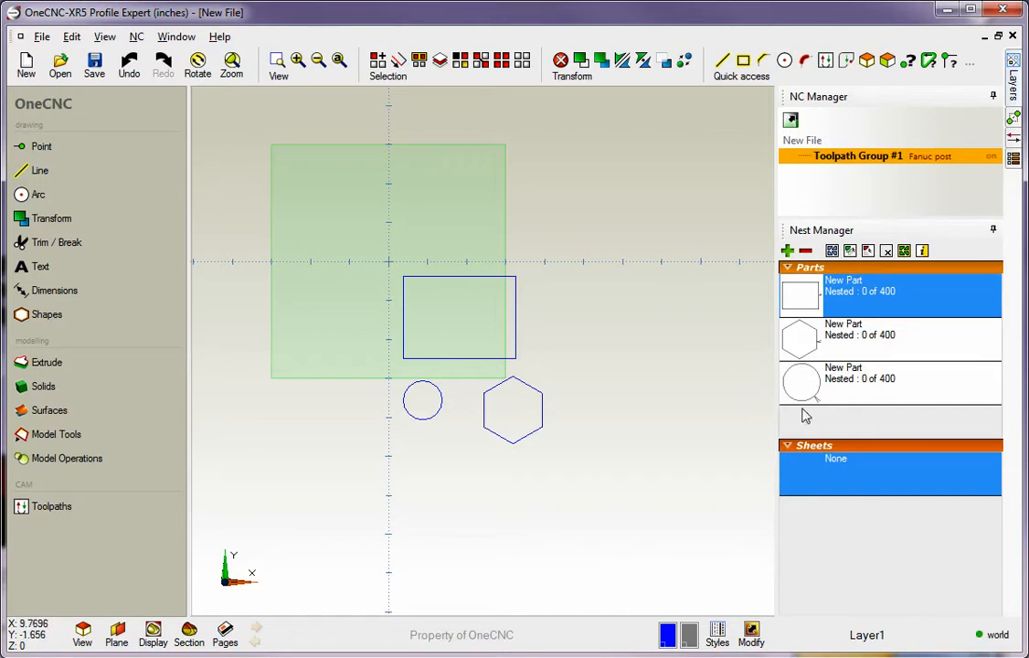
# - Set the circle nesting part's quantity to 300
pyautogui.doubleClick(847, 386)
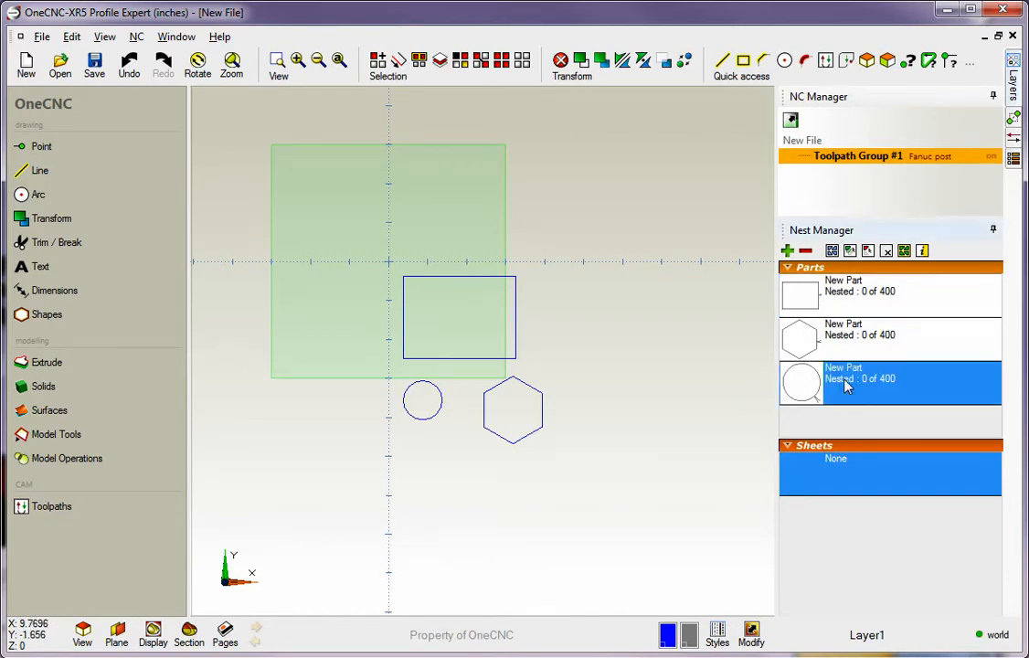
pyautogui.doubleClick(216, 168)
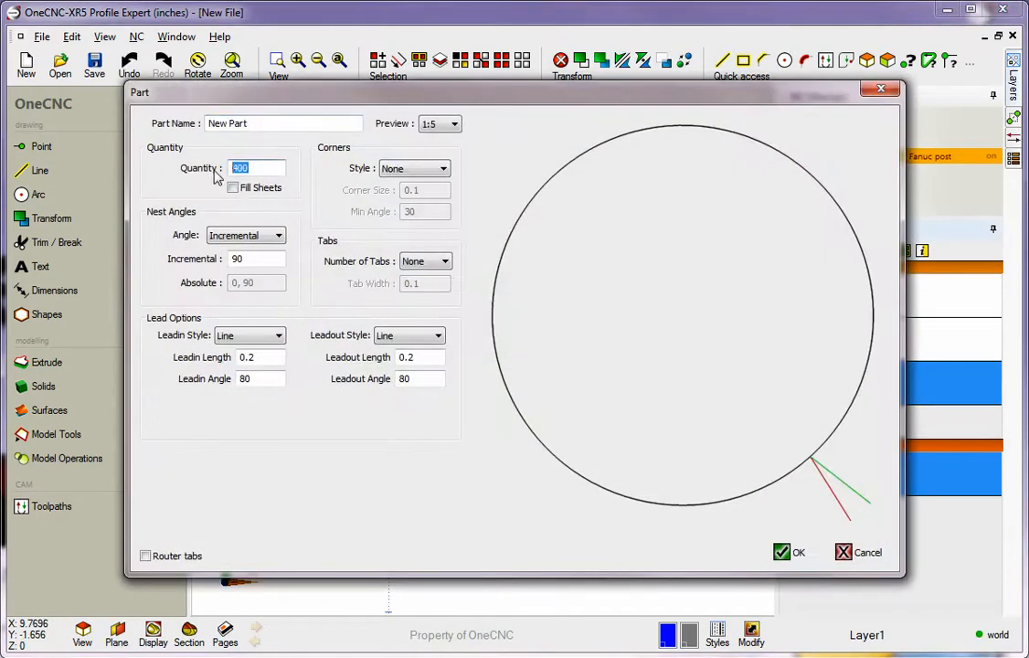
pyautogui.write('300')
pyautogui.click(788, 551)
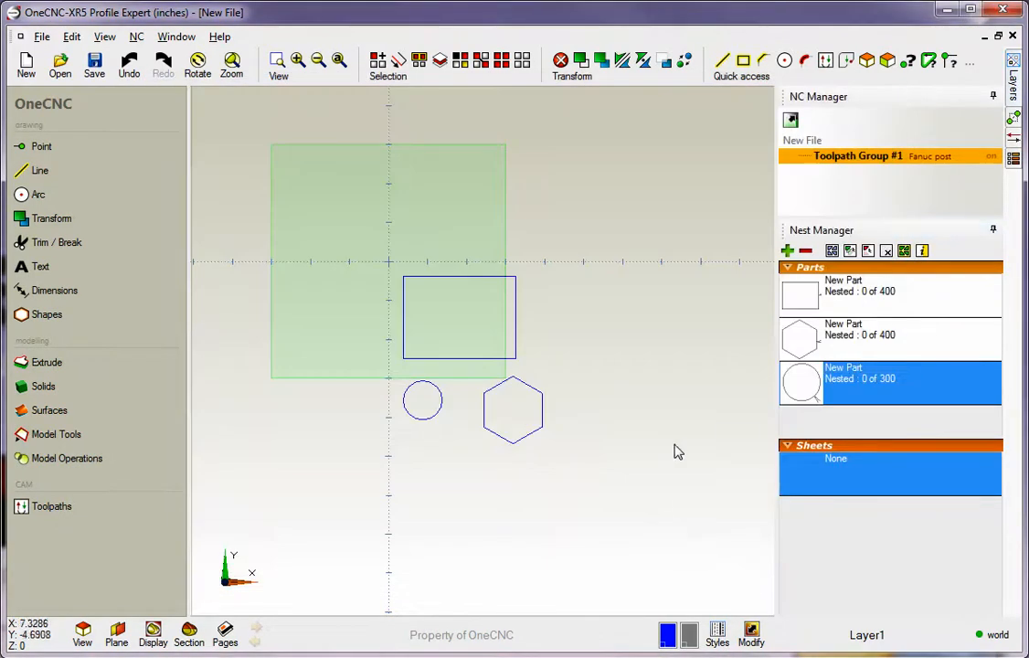
# - Nest the parts on one standard 96 by 56 sheet with 0.32 part clearance and 0.24 edge clearance
pyautogui.scroll(-6, 594, 395)
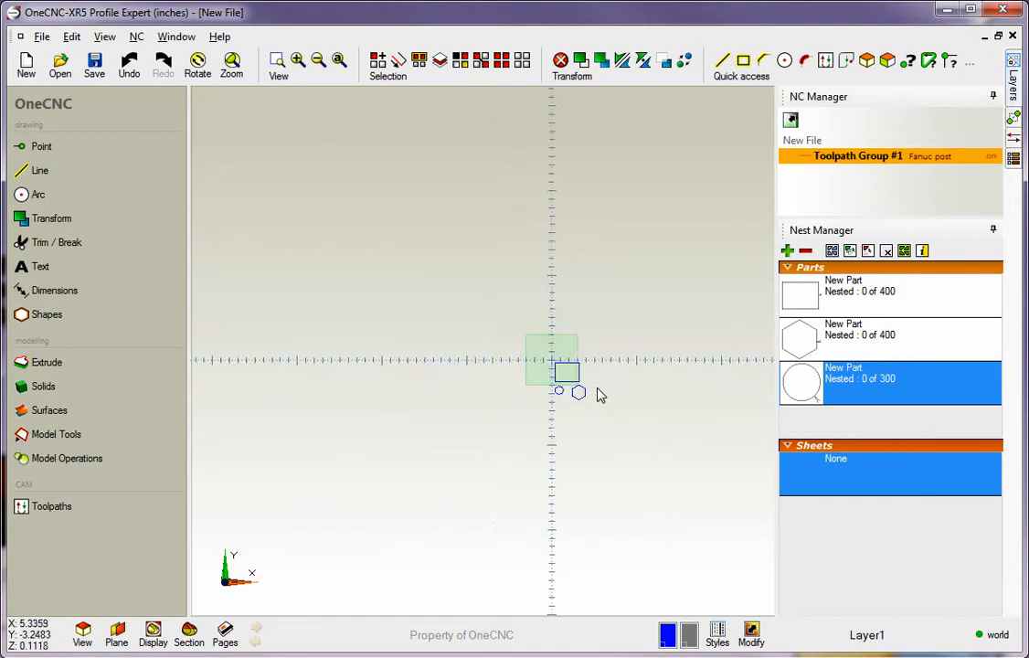
pyautogui.moveTo(652, 393); pyautogui.dragTo(344, 519, button='middle')
pyautogui.scroll(-1, 349, 519)
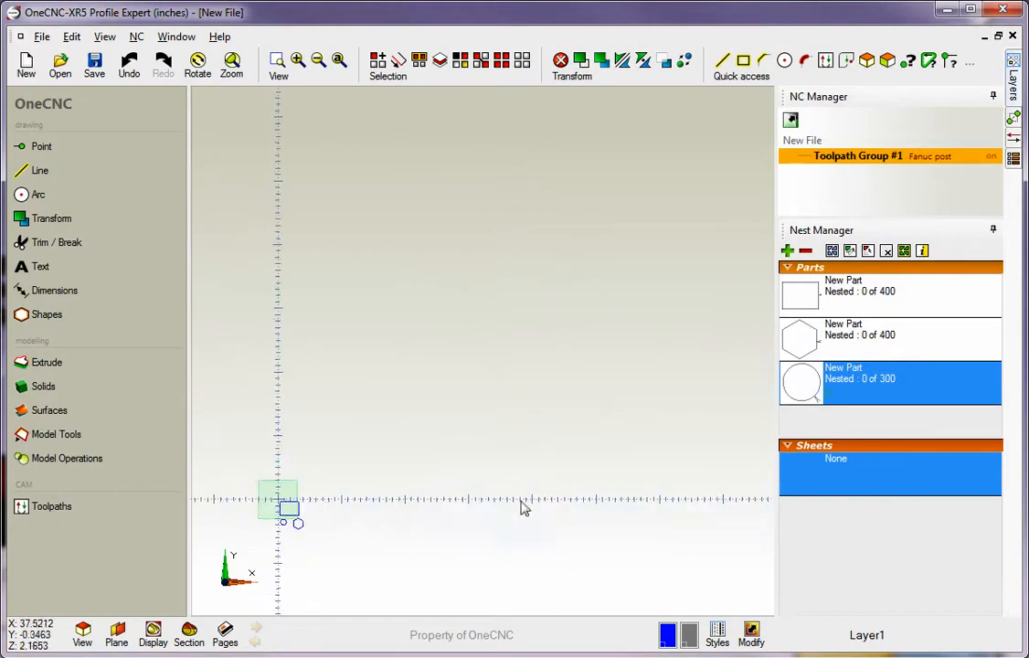
pyautogui.moveTo(520, 497); pyautogui.dragTo(484, 507, button='middle')
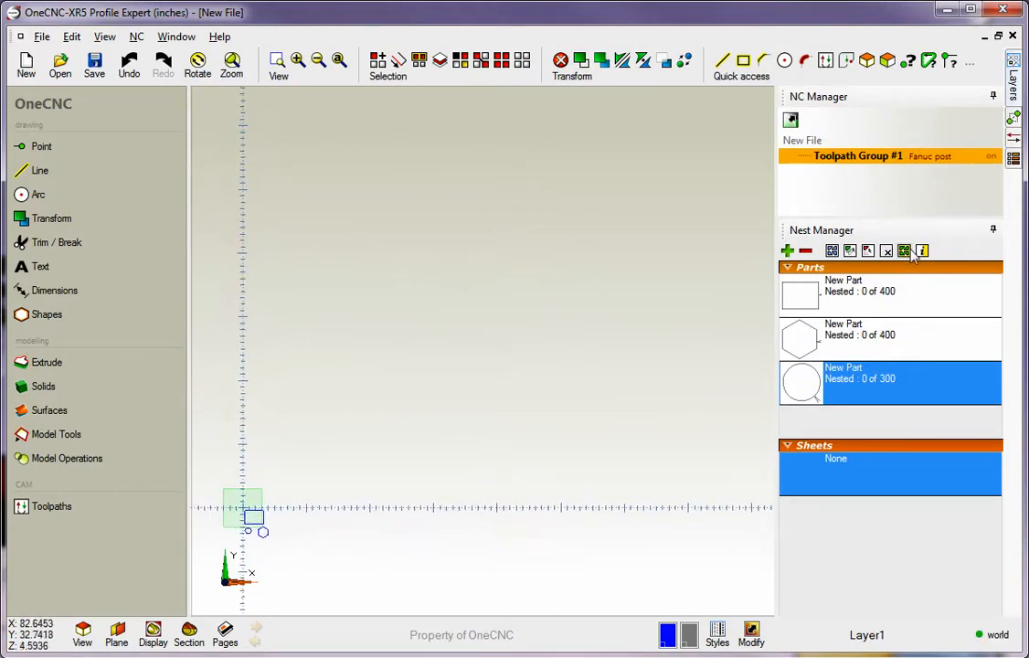
pyautogui.click(831, 253)
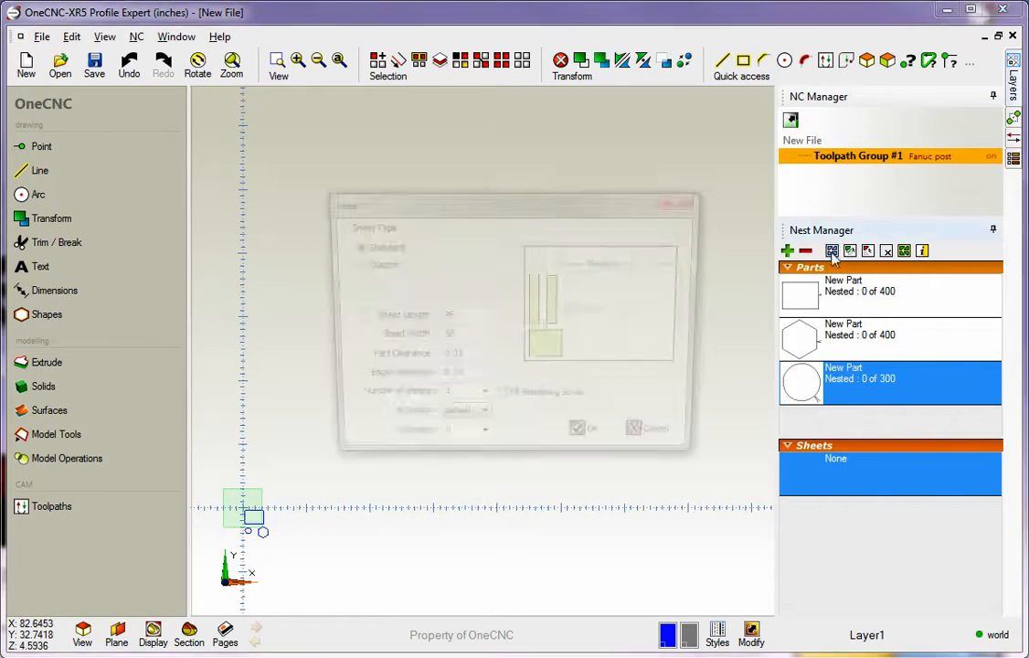
pyautogui.moveTo(430, 212); pyautogui.dragTo(303, 109)
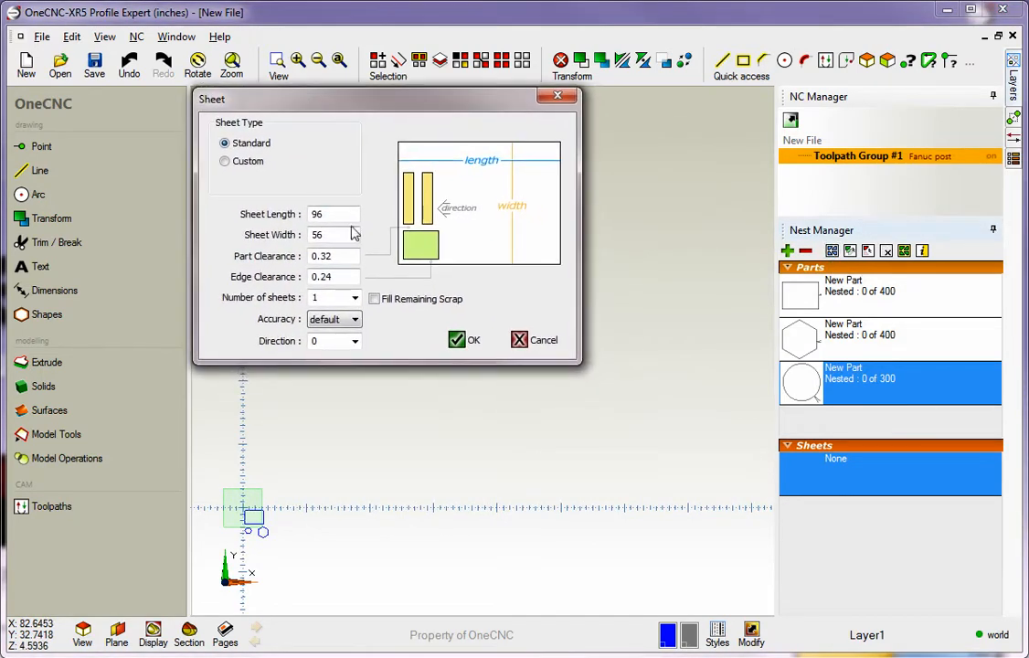
pyautogui.click(464, 339)
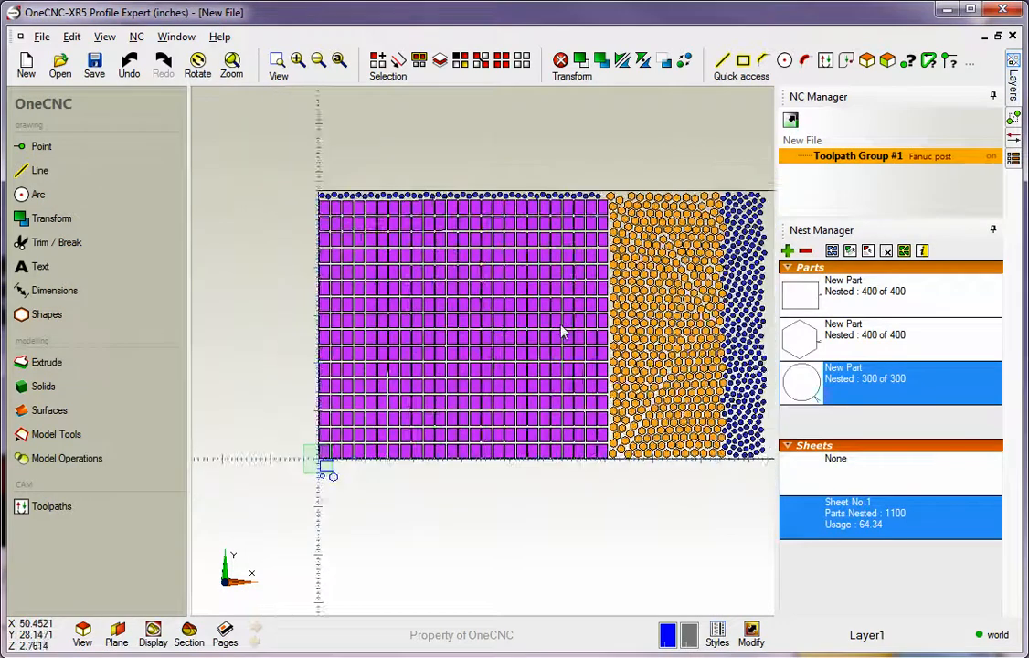
# - Create the cutting toolpaths for the nested sheet using the software kerf offset with a kerf of 0
pyautogui.moveTo(614, 318); pyautogui.dragTo(586, 323, button='middle')
pyautogui.scroll(1, 589, 330)
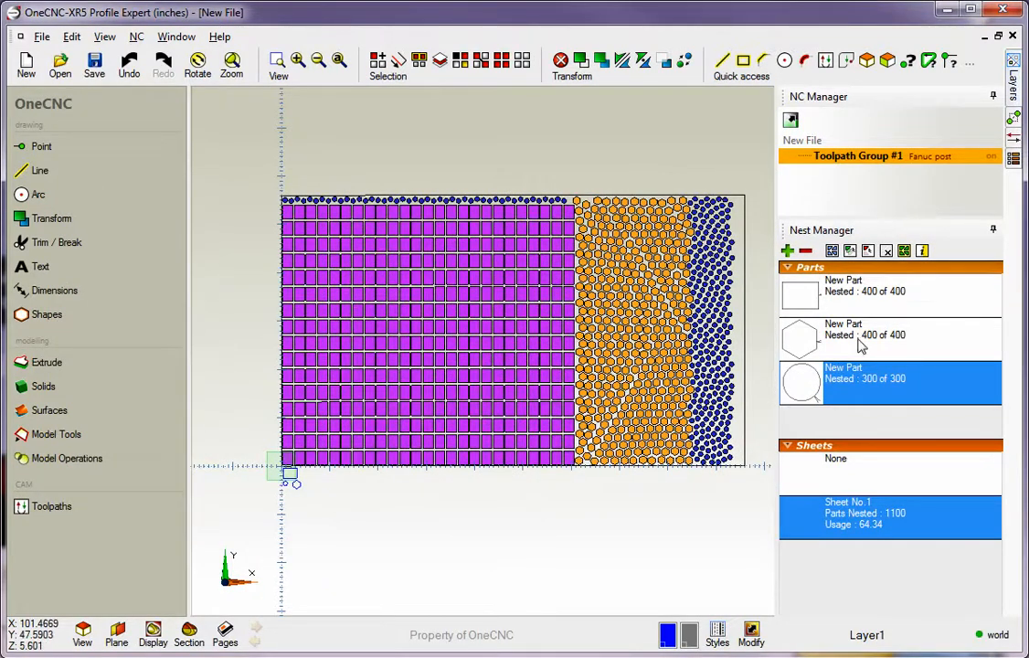
pyautogui.click(904, 251)
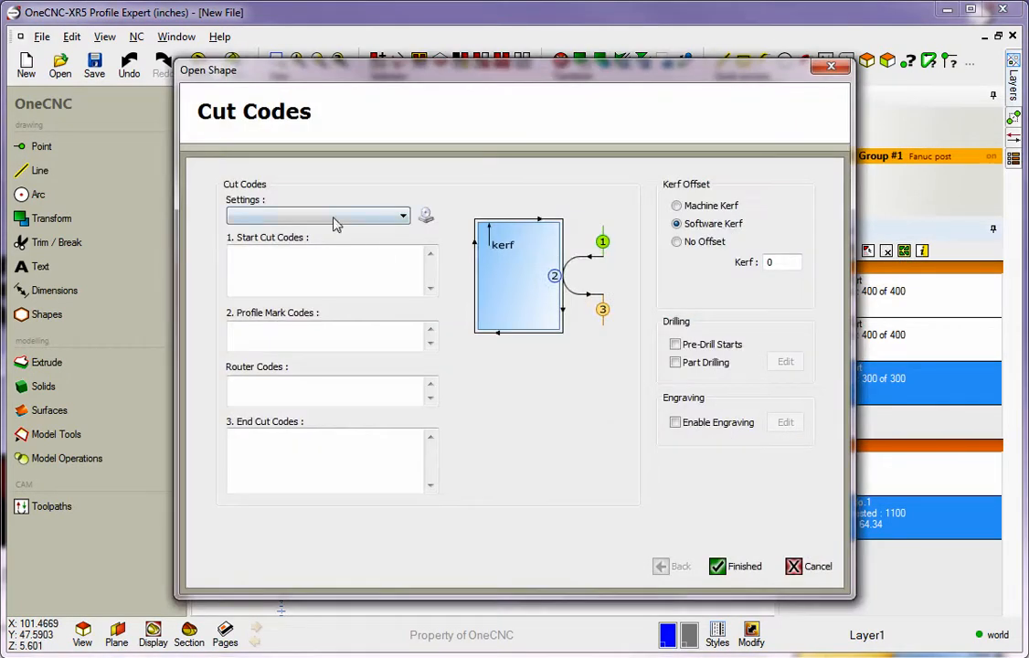
pyautogui.click(719, 567)
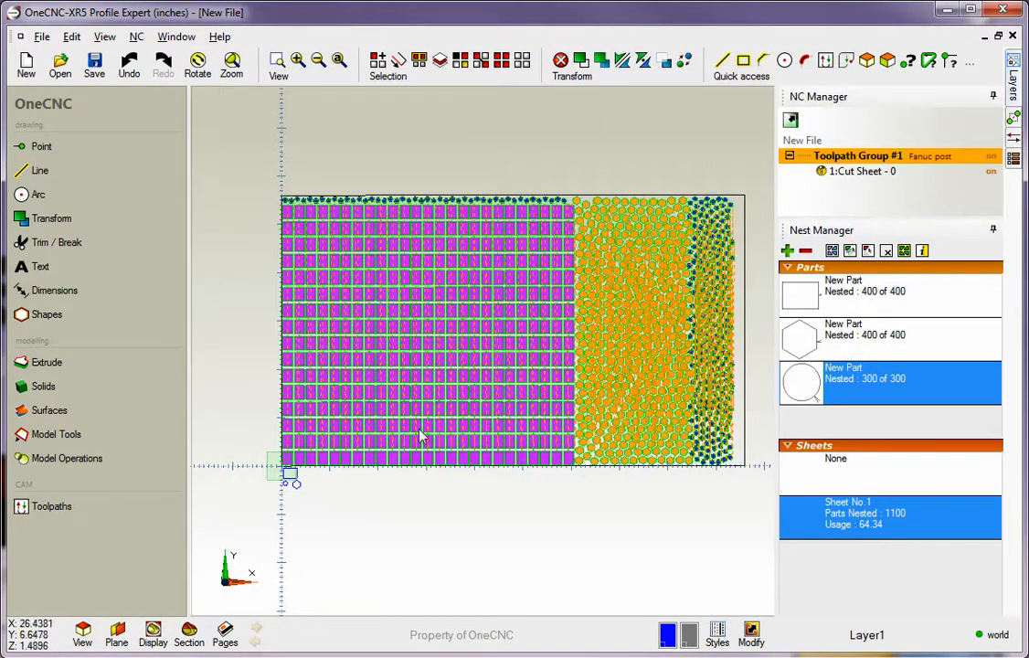
pyautogui.click(80, 512)
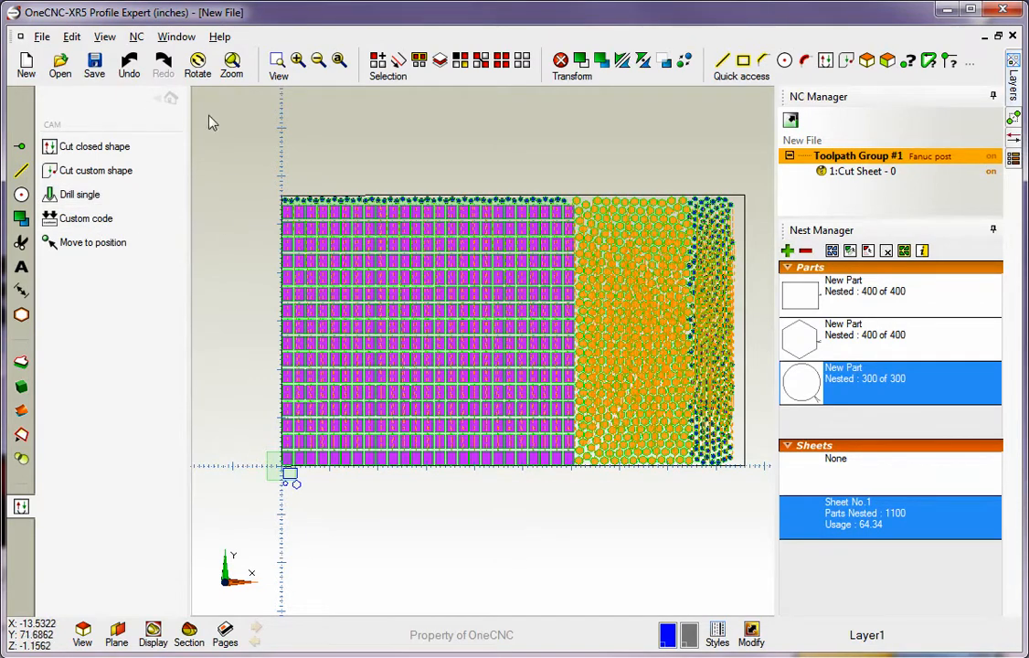
pyautogui.click(168, 98)
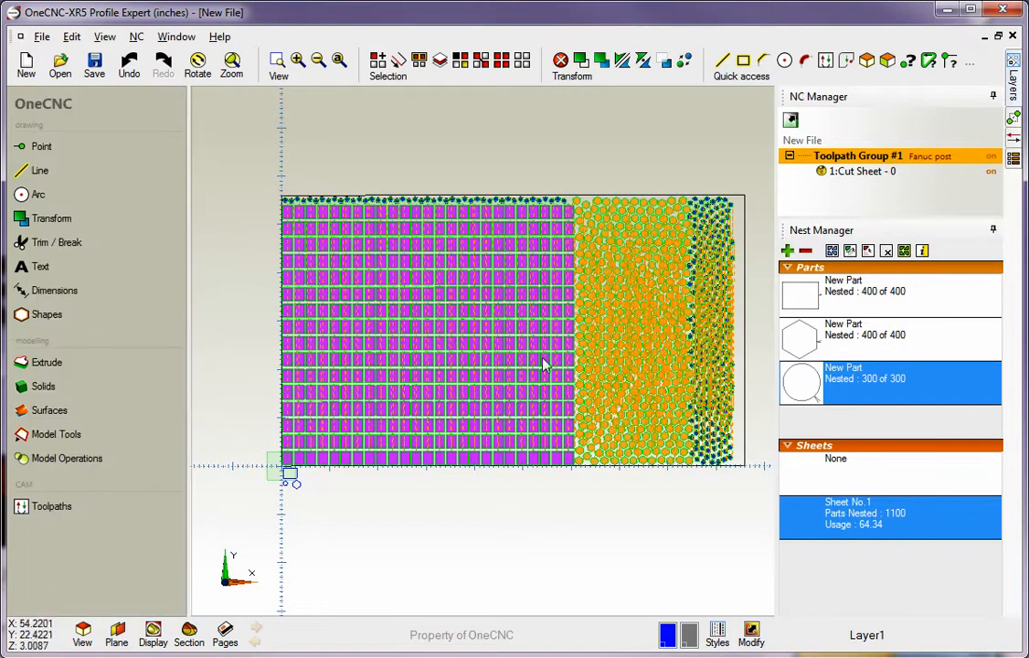
pyautogui.scroll(-1, 535, 358)
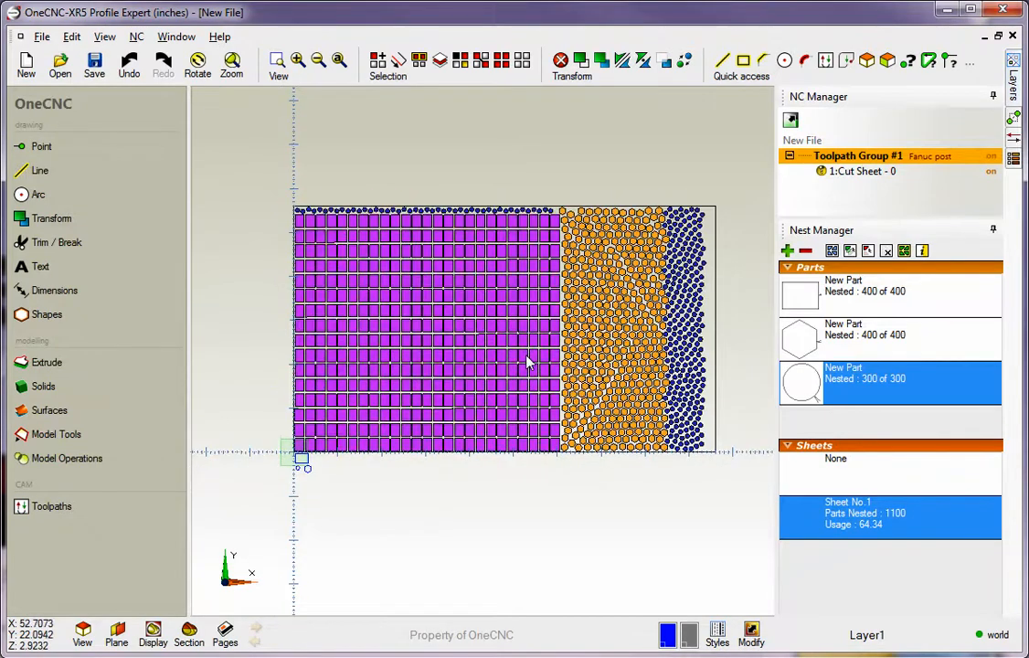
pyautogui.scroll(1, 527, 363)
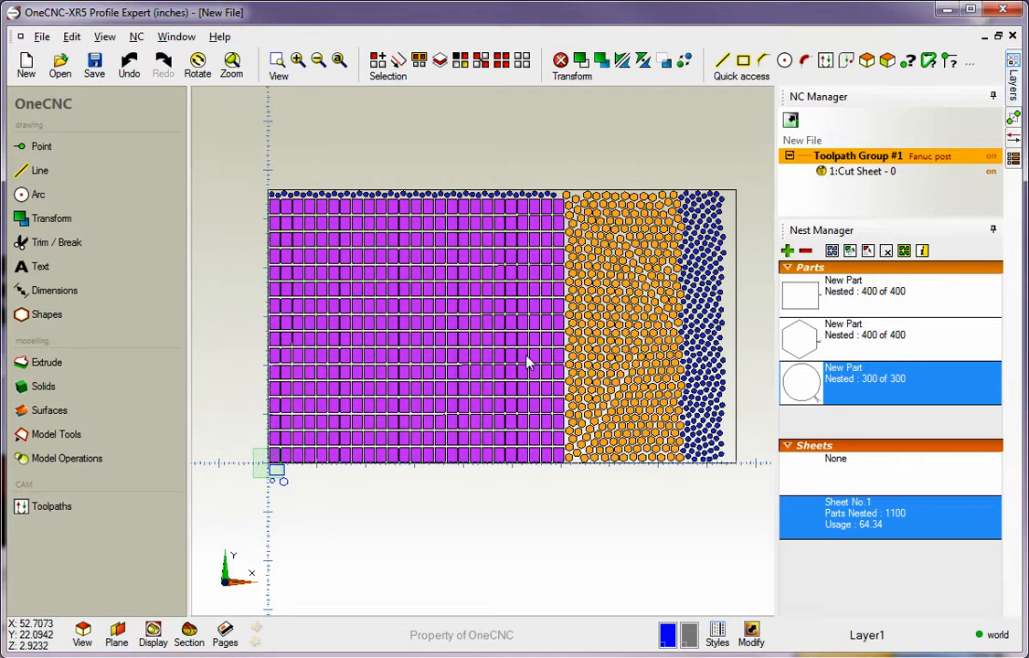
# - Generate the job sheet for Toolpath Group #1 with the Fanuc post
pyautogui.rightClick(850, 161)
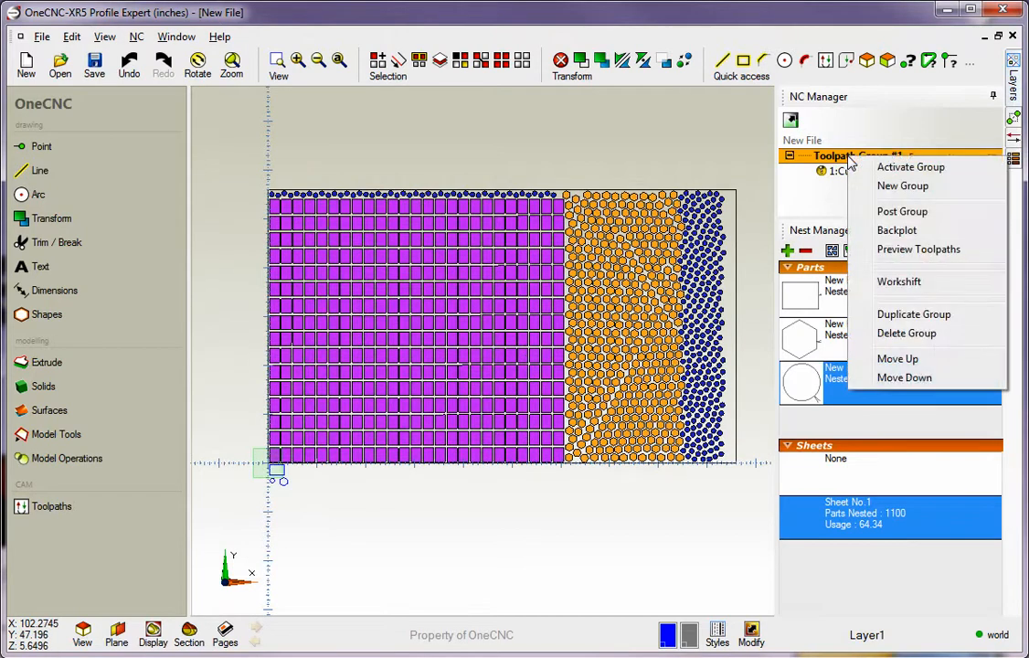
pyautogui.click(884, 214)
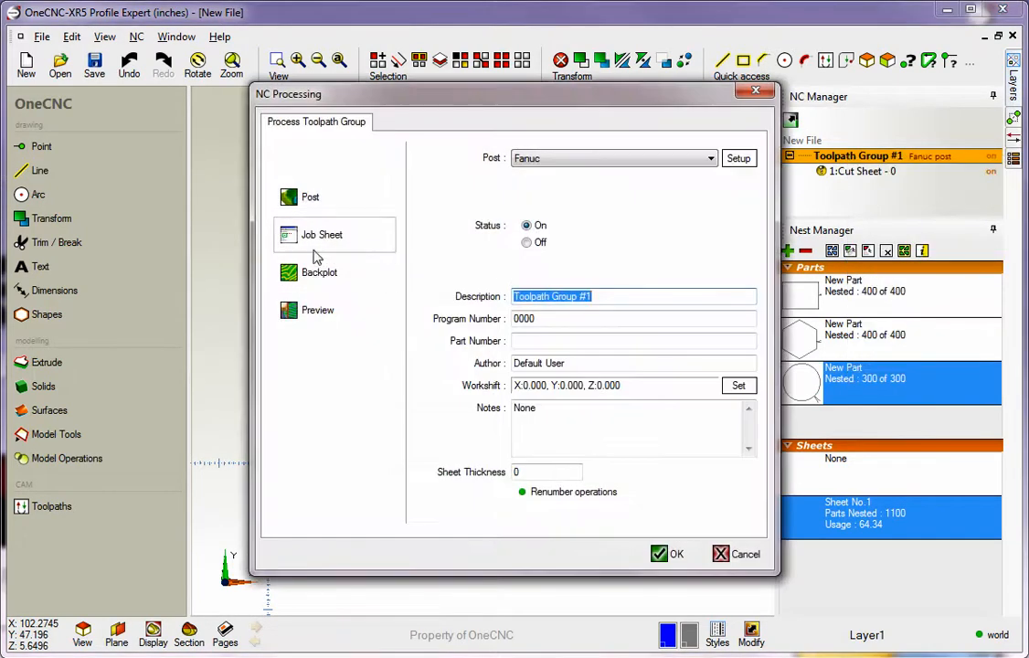
pyautogui.click(340, 311)
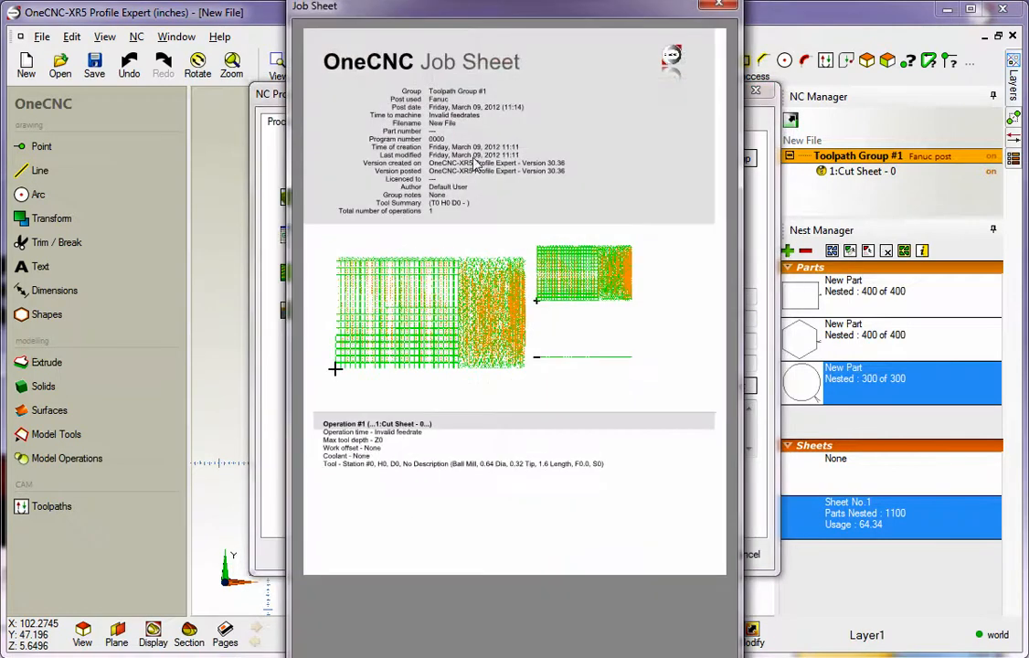
pyautogui.moveTo(459, 27); pyautogui.dragTo(411, 27)
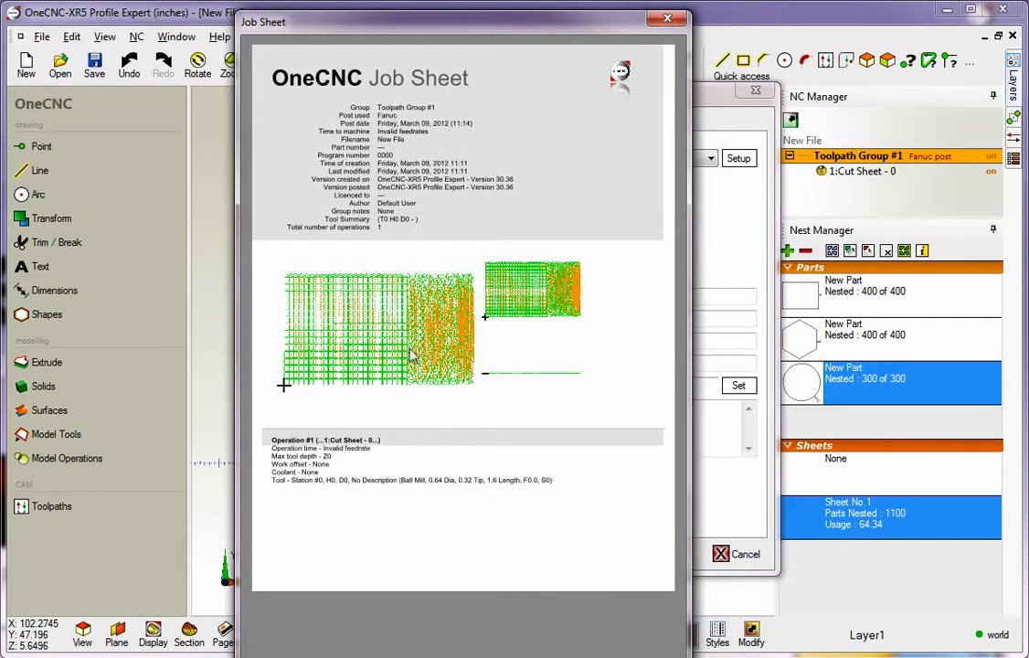
pyautogui.moveTo(485, 30); pyautogui.dragTo(469, 59)
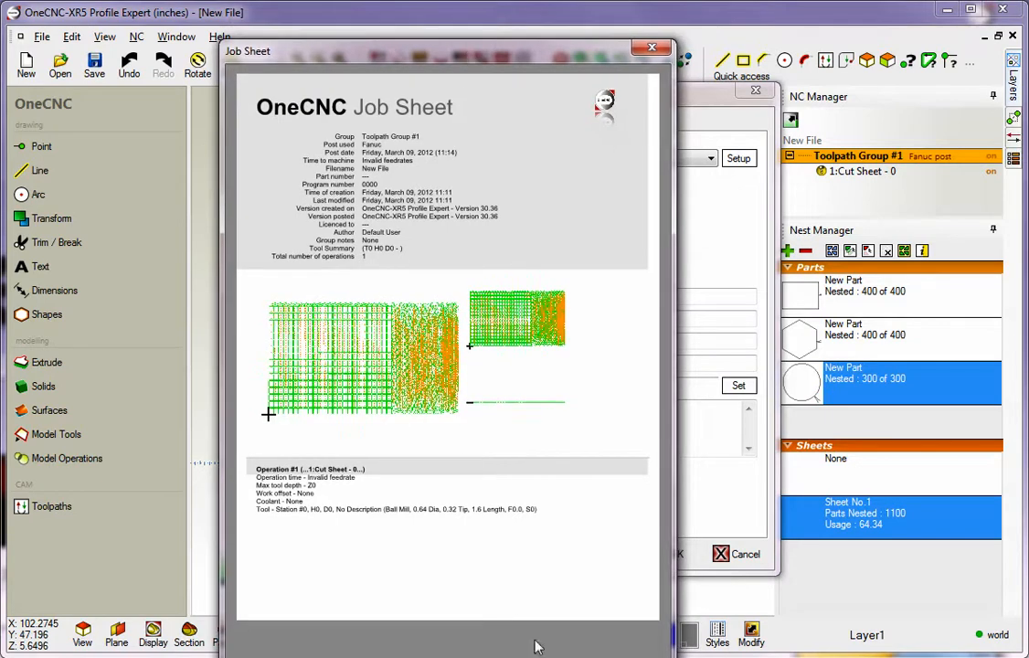
# - Save the job sheet to the Desktop as Demo.PDF, replacing the existing file, and close the NC processing dialog
pyautogui.click(485, 655)
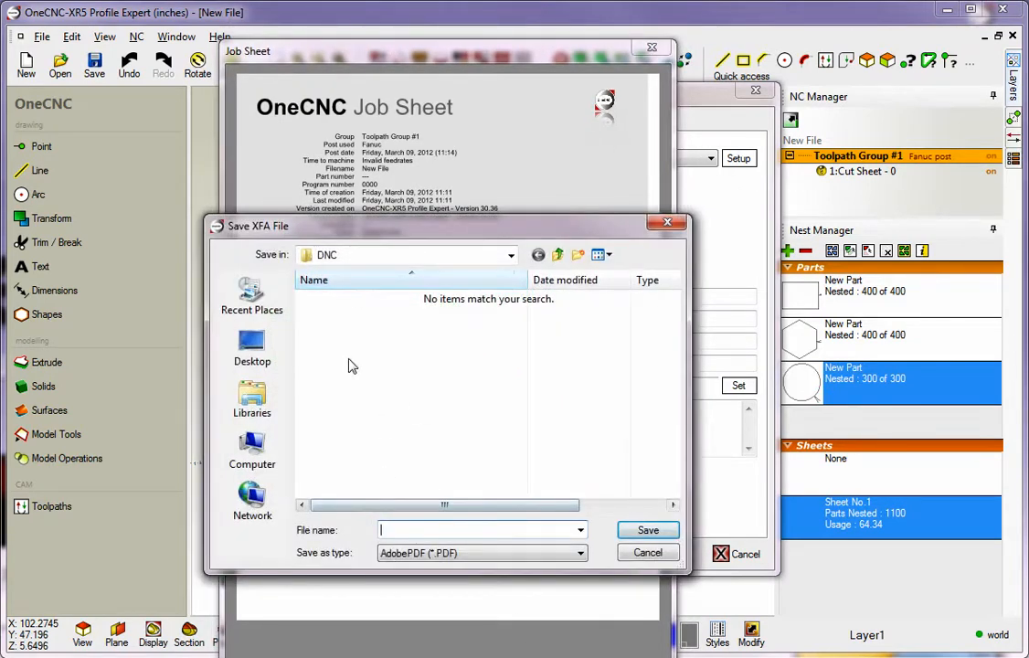
pyautogui.click(248, 347)
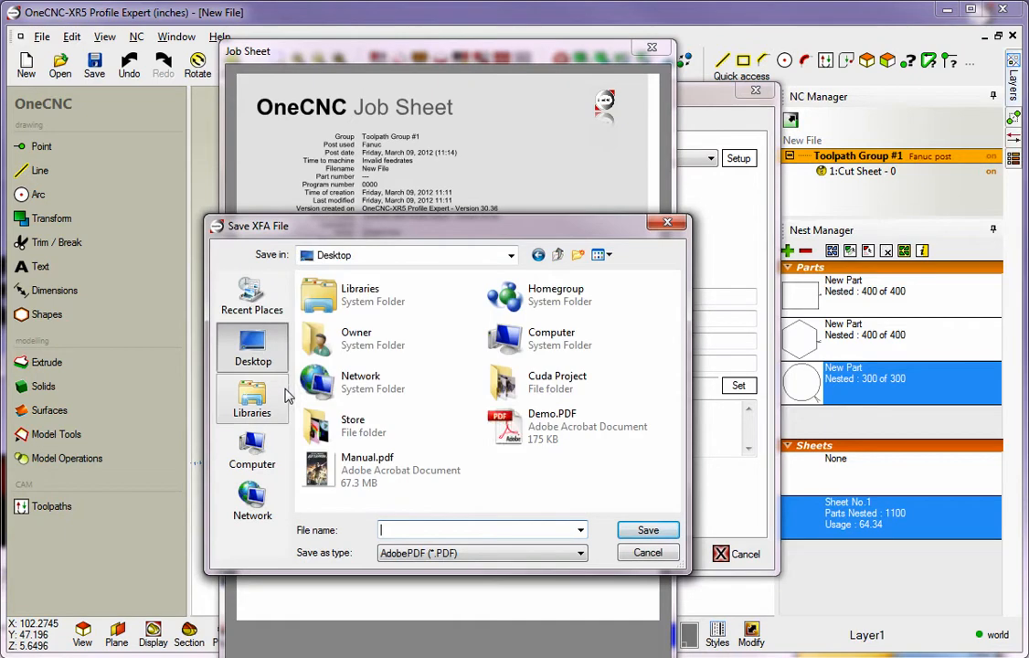
pyautogui.doubleClick(505, 428)
pyautogui.click(259, 456)
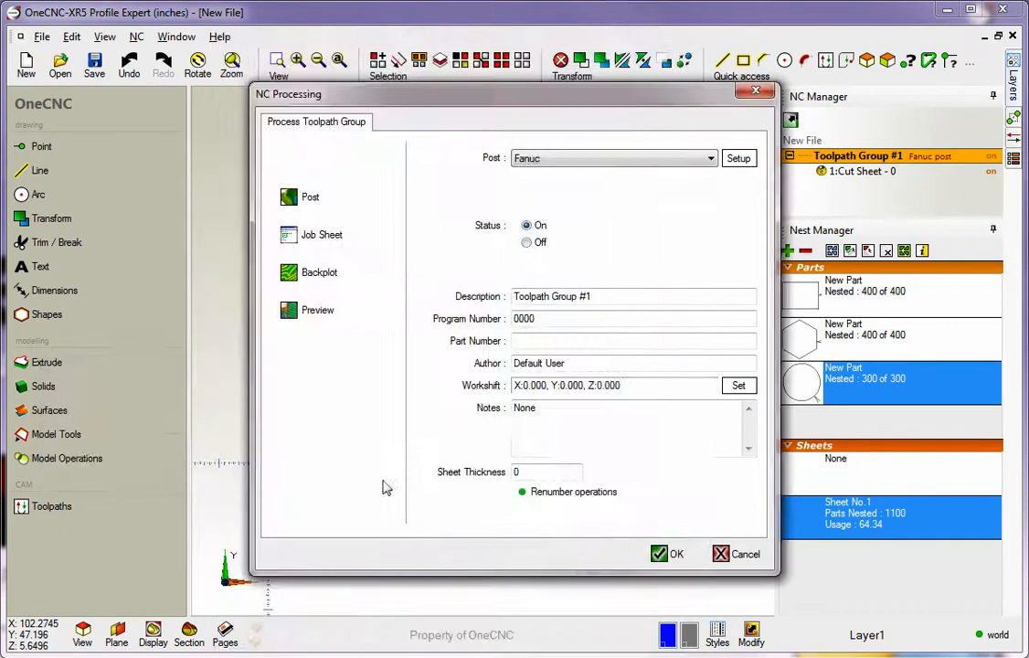
pyautogui.click(734, 546)
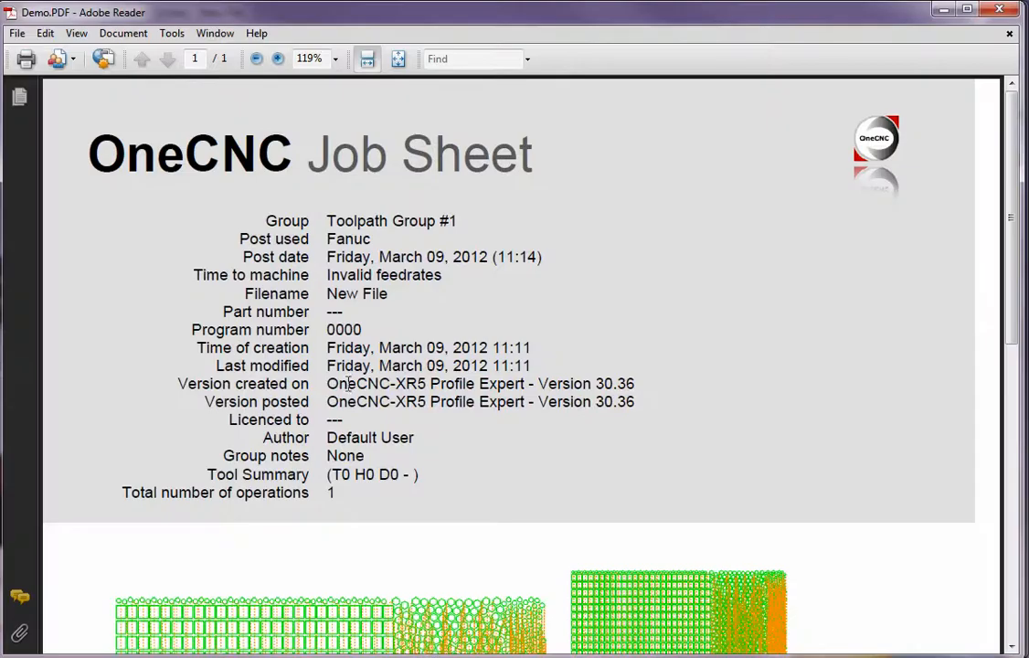
# - Review the saved Demo.PDF job sheet in Adobe Reader, close it and return to the nested sheet
pyautogui.moveTo(1014, 257)
pyautogui.mouseDown()
pyautogui.moveTo(1027, 503)
pyautogui.moveTo(1024, 254)
pyautogui.mouseUp()
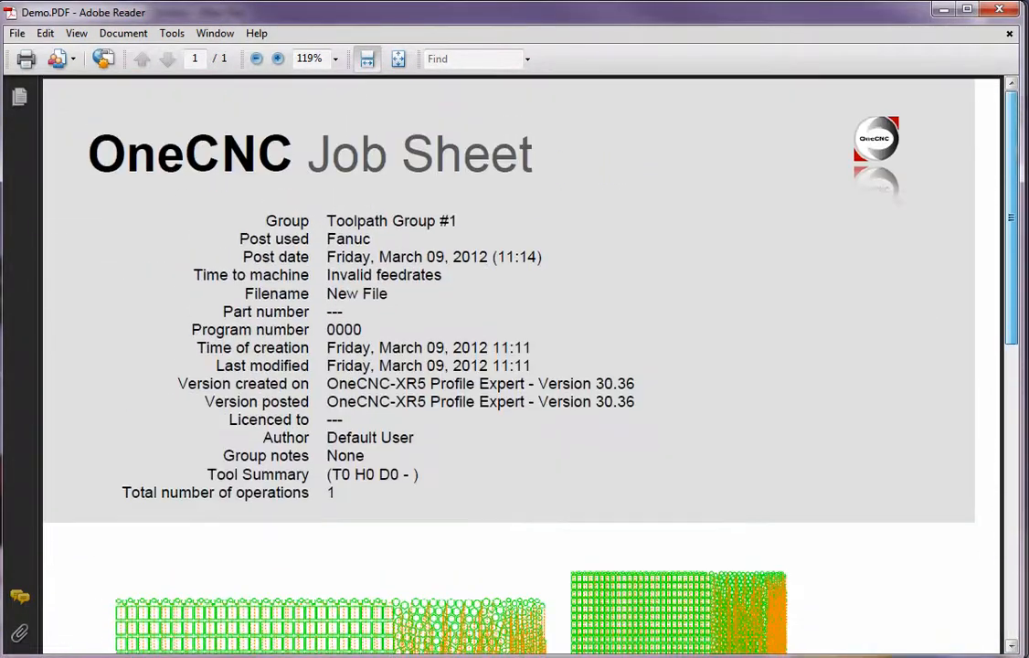
pyautogui.click(1001, 11)
pyautogui.click(1000, 11)
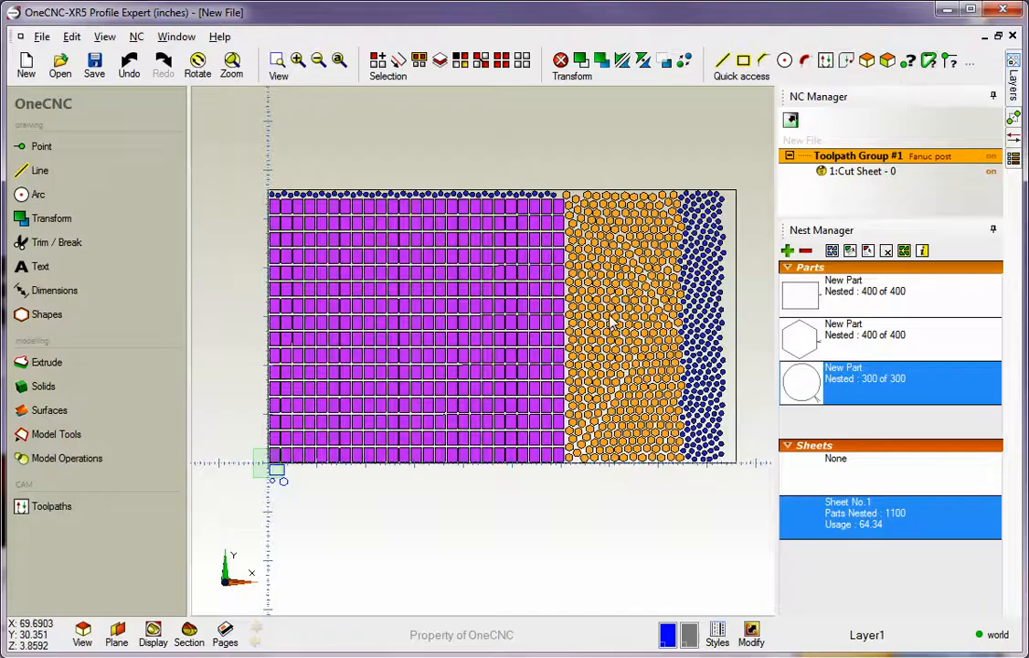
pyautogui.scroll(-2, 607, 318)
pyautogui.moveTo(592, 311); pyautogui.dragTo(572, 322, button='middle')
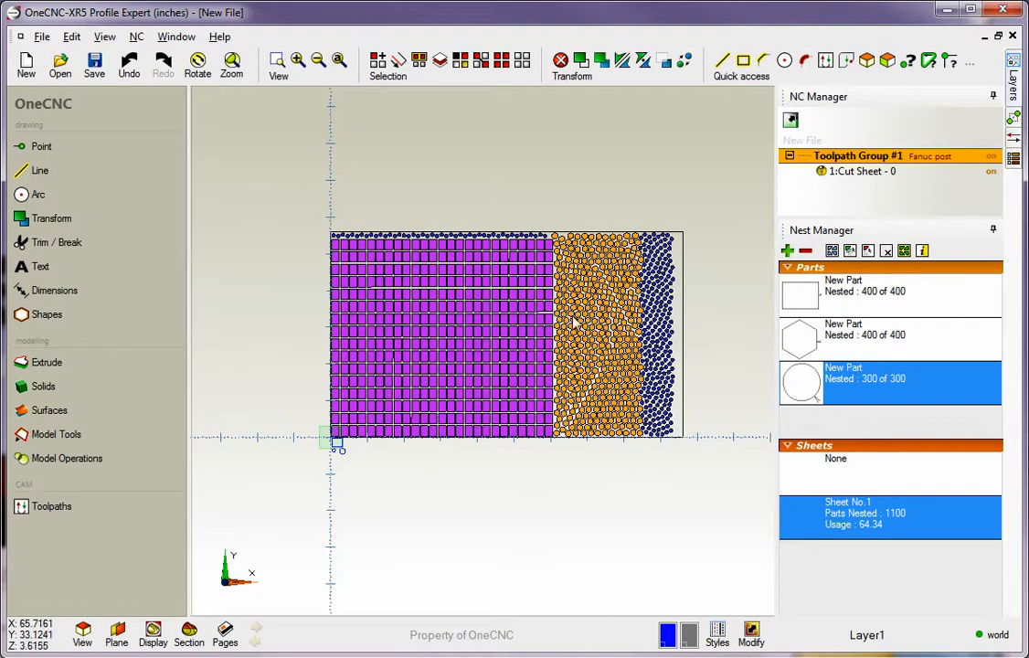